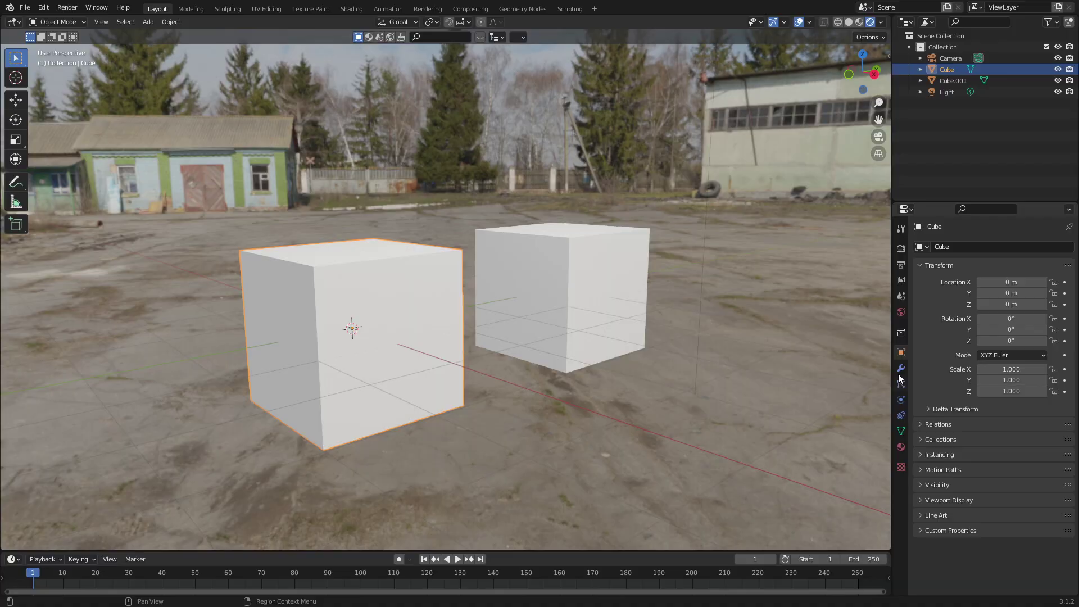
Add a Displace modifier to Cube, leaving the default Strength 1.000 and Midlevel 0.500
left_click(900, 370)
left_click(954, 246)
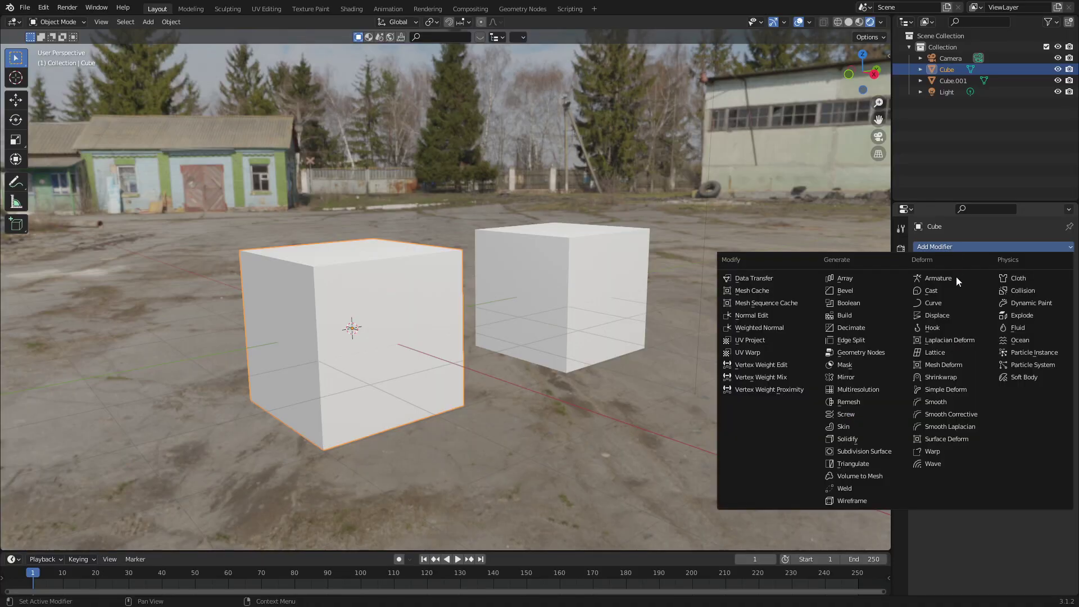
left_click(947, 316)
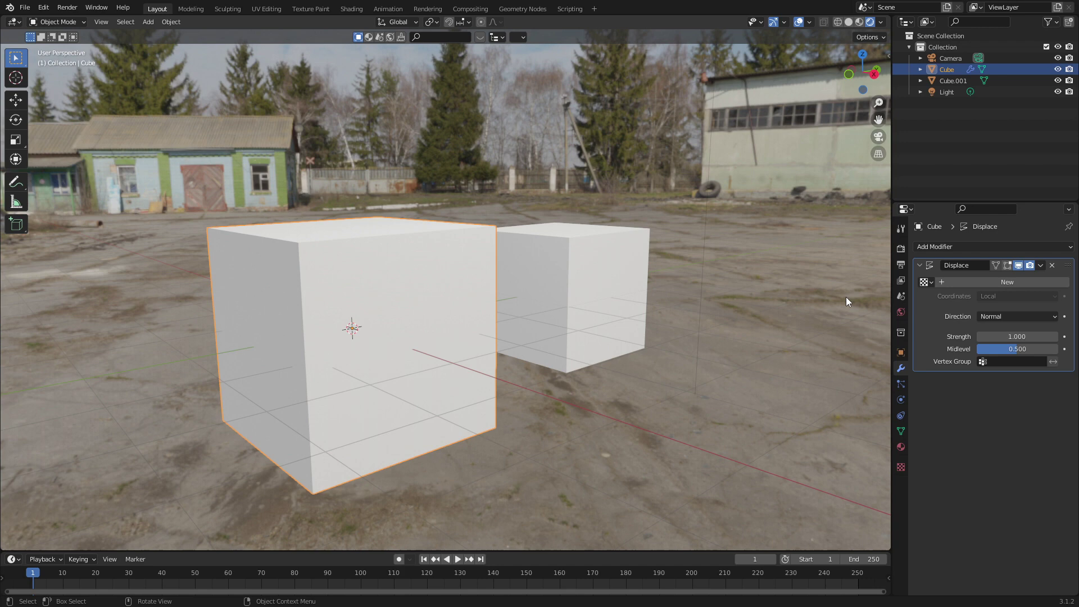
Give the Displace modifier a new texture using Bricks075A_1K_Displacement.png from the Bricks Textures folder
left_click(965, 284)
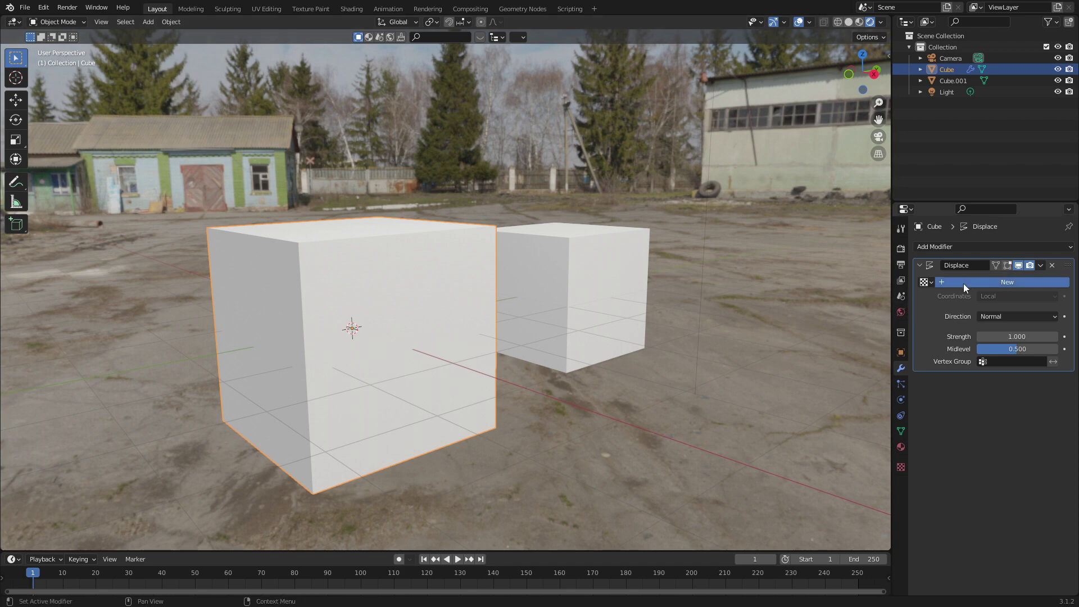
left_click(901, 467)
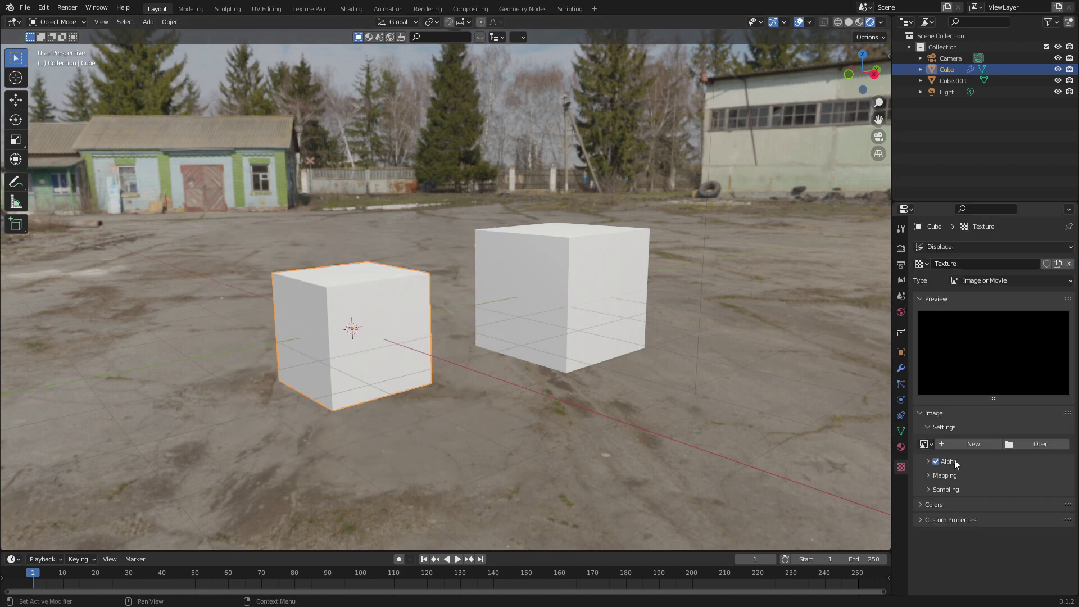
left_click(1042, 443)
double_click(370, 256)
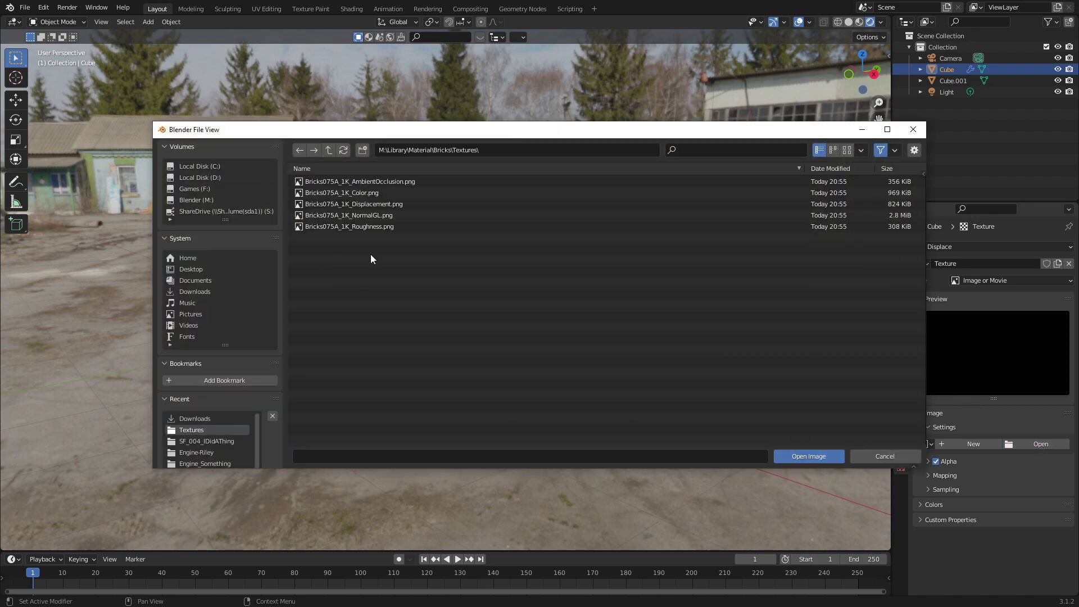
double_click(390, 205)
scroll(464, 336, "up", 8)
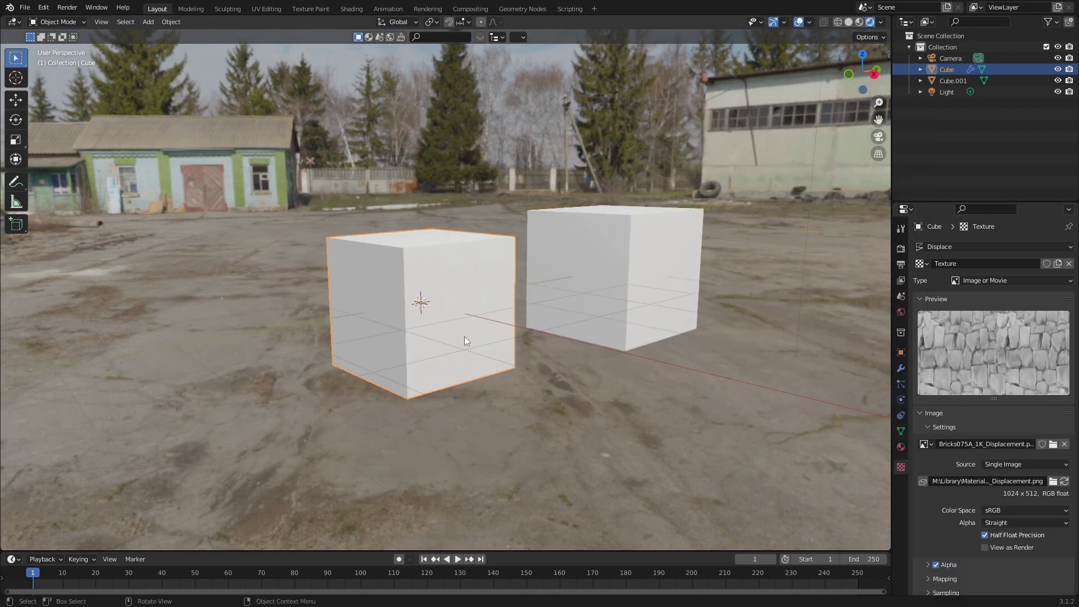
middle_click_drag(462, 351, 509, 311)
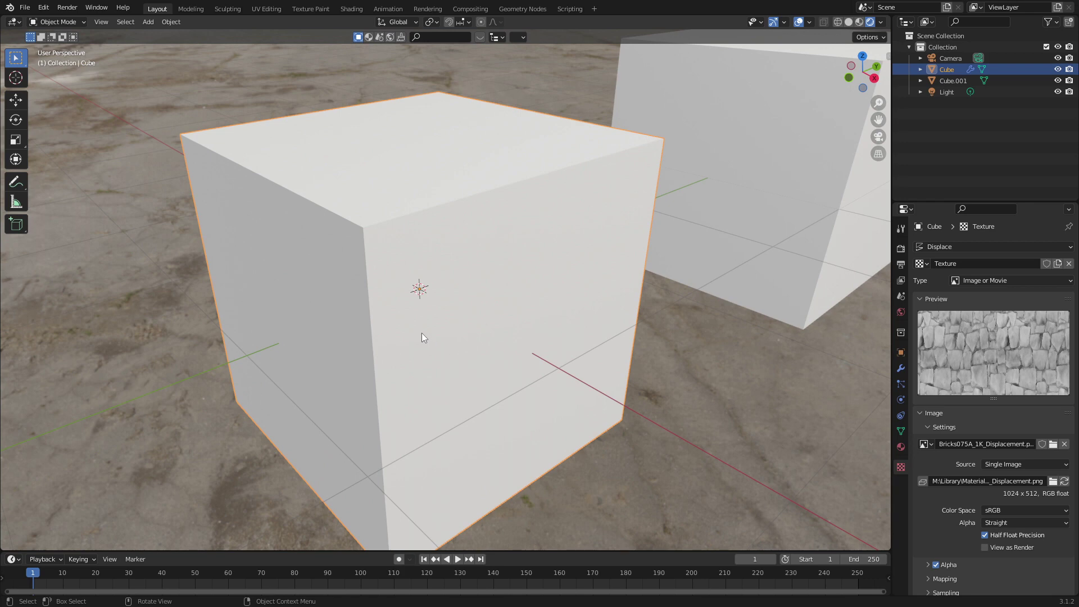
Subdivide the cube's mesh four times in Edit Mode, then return to Object Mode
scroll(421, 332, "down", 2)
key("Tab")
right_click(454, 312)
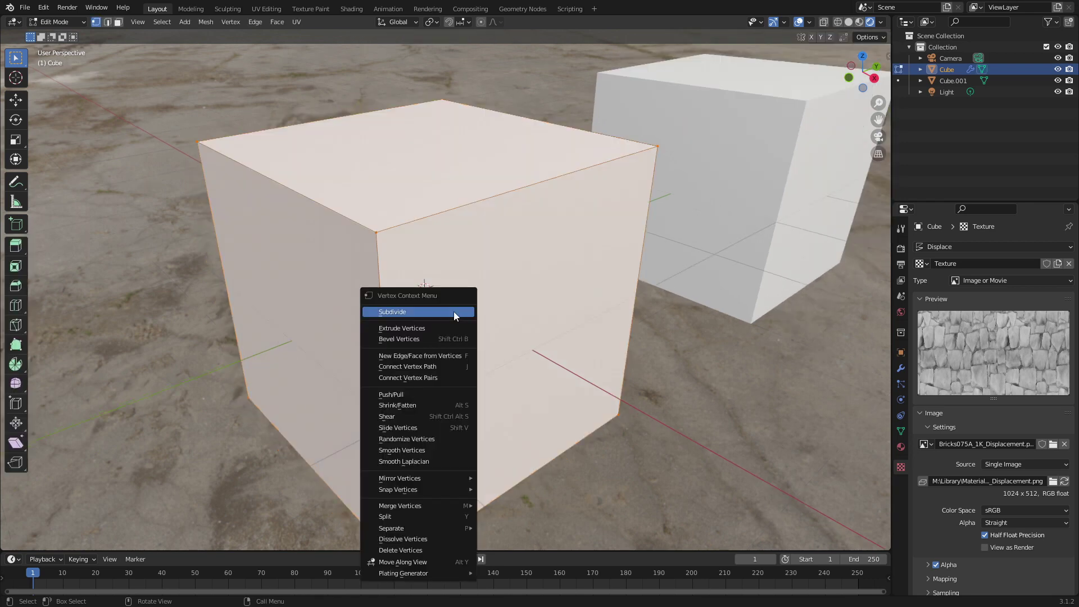
left_click(454, 311)
right_click(453, 312)
left_click(453, 311)
right_click(454, 311)
left_click(453, 311)
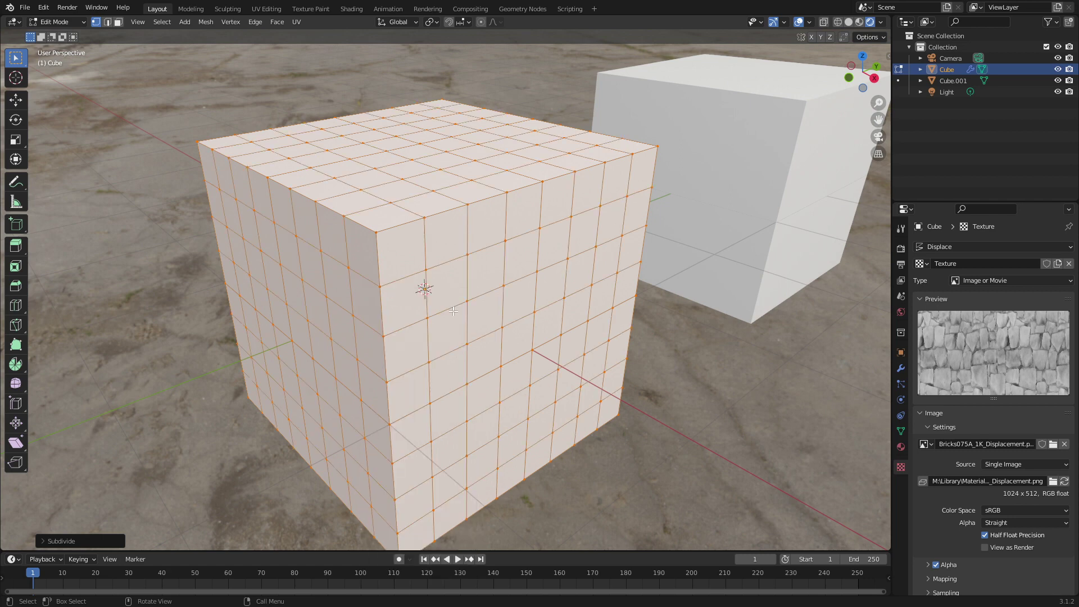
right_click(453, 312)
left_click(453, 311)
key("Tab")
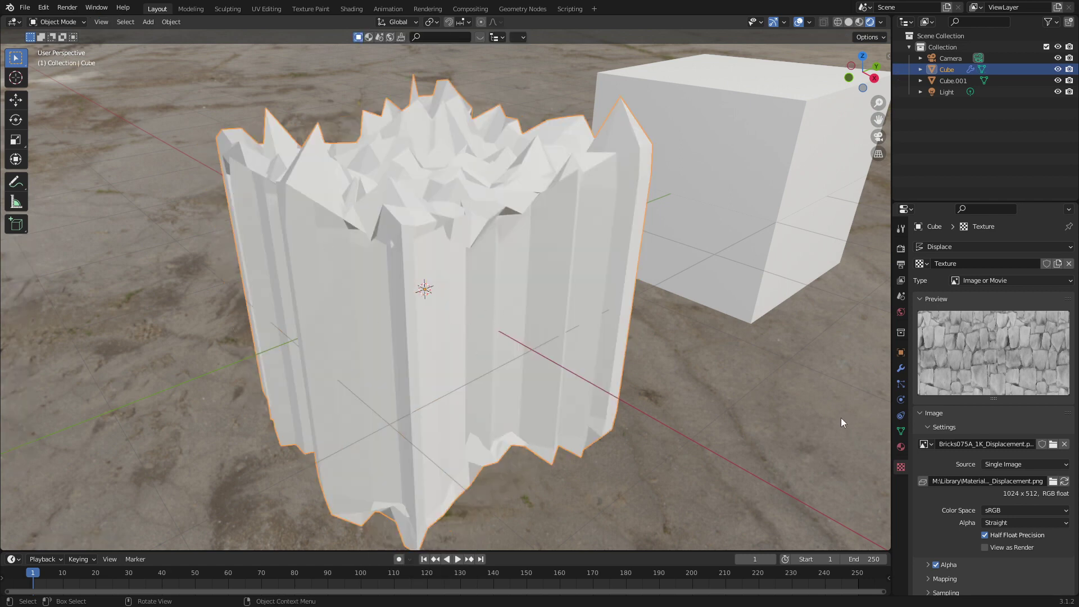
Set the Displace modifier Strength to 0.1
left_click(899, 369)
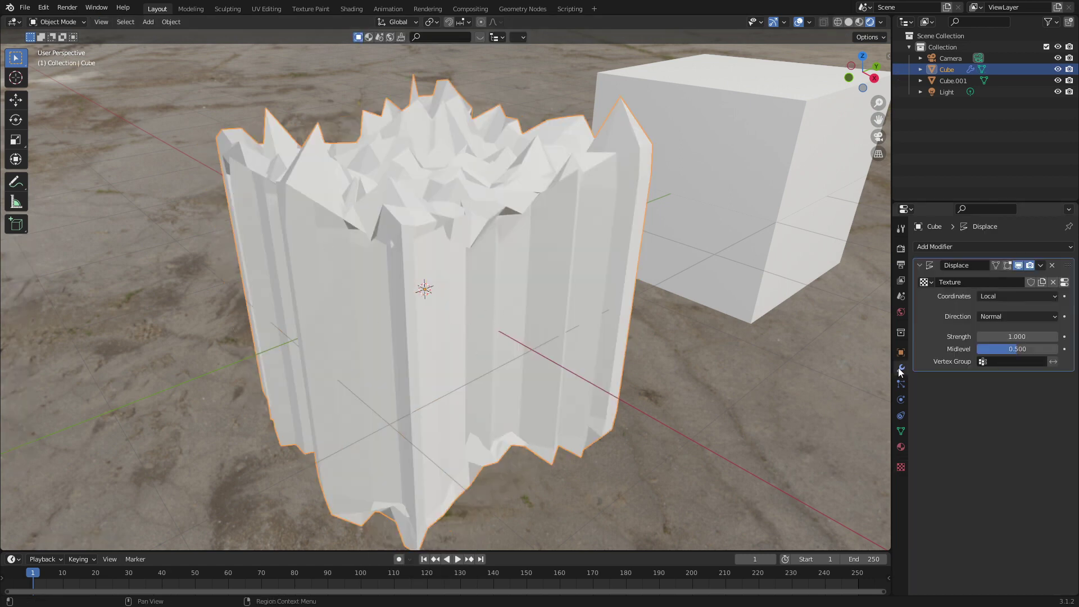
left_click(1011, 336)
type("0.1")
key("Return")
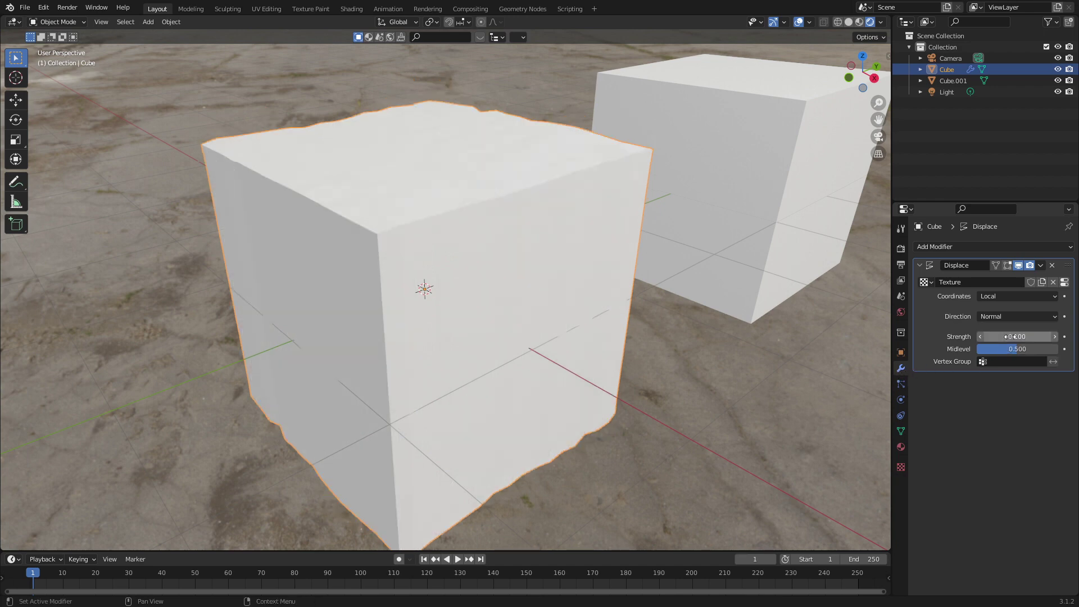
middle_click_drag(561, 320, 420, 315)
In the Shading workspace, add an Image Texture node with Bricks075A_1K_Displacement.png to Cube.001's material
left_click(635, 243)
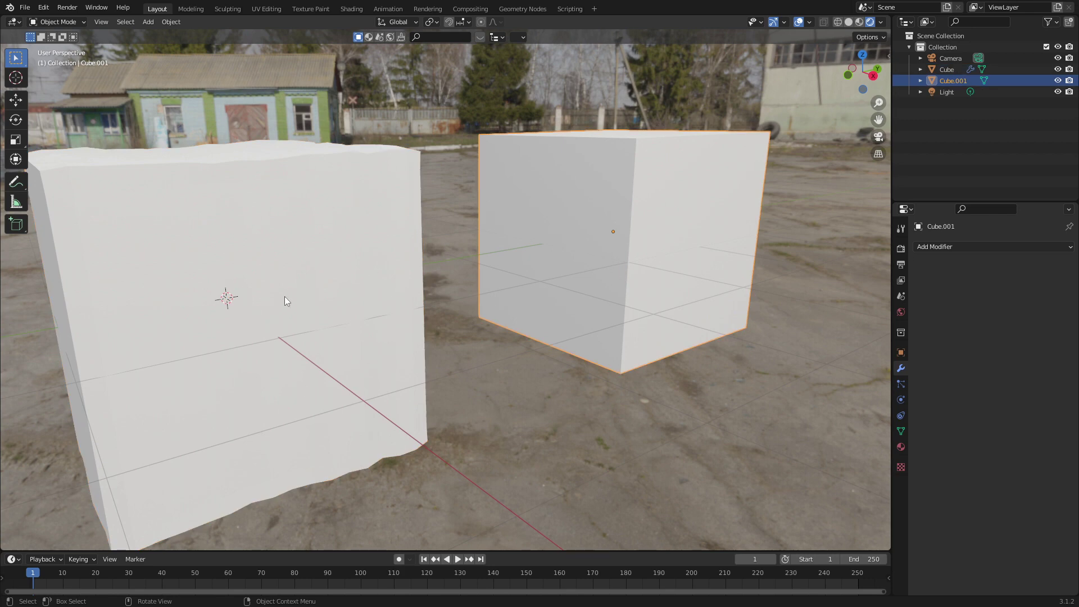
left_click(351, 9)
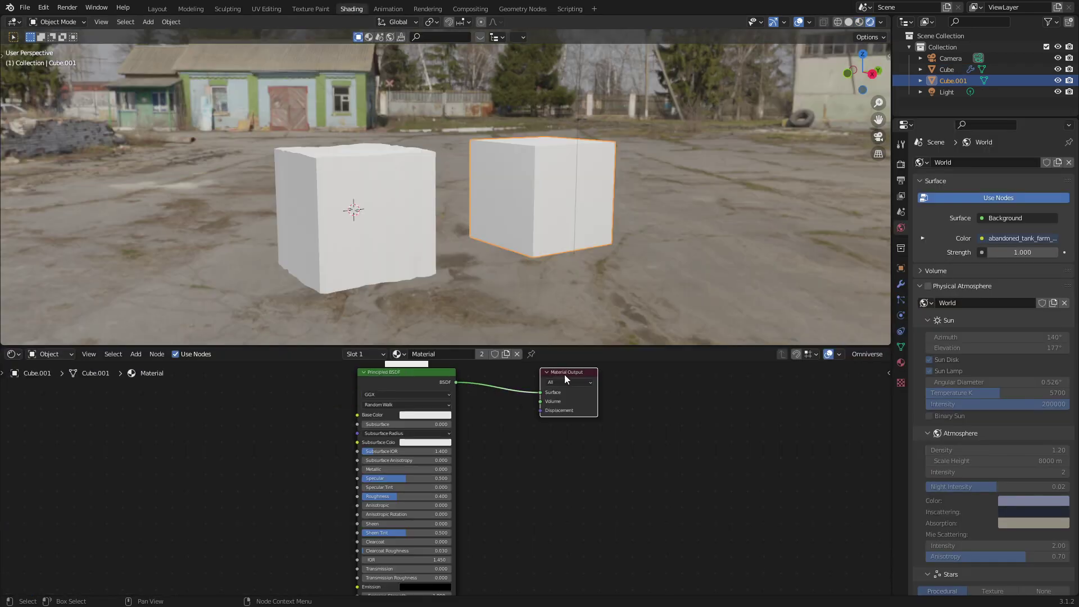
key("shift+a")
left_click(523, 413)
type("ima")
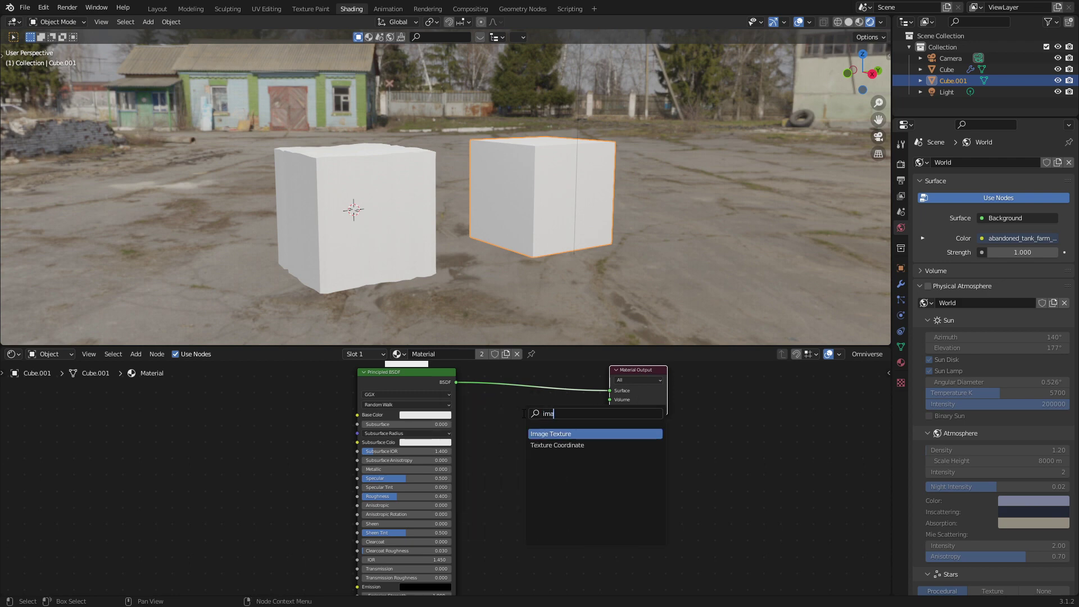
key("Return")
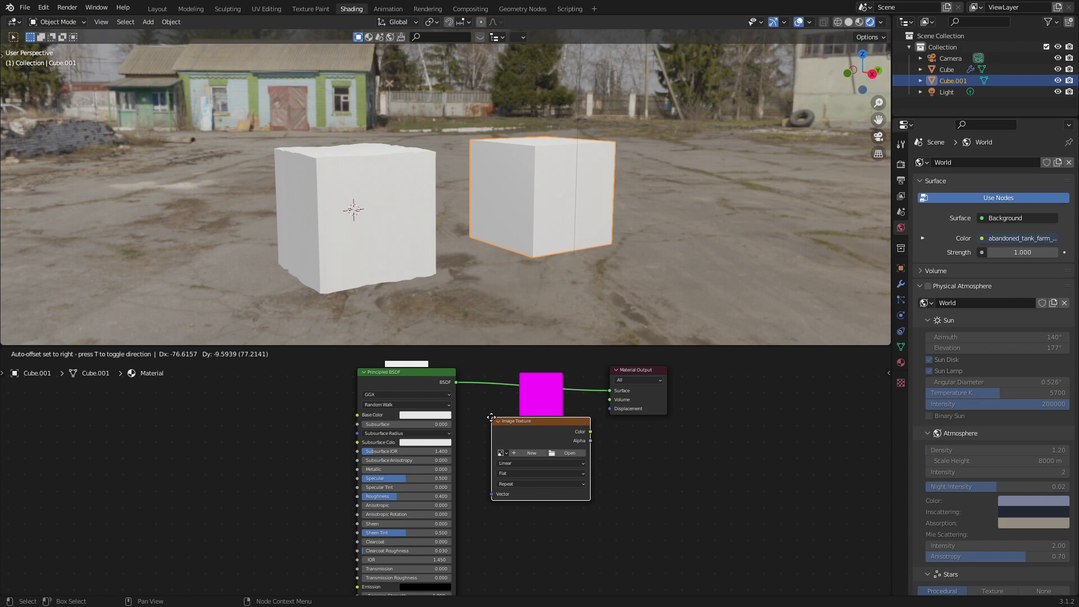
left_click(495, 444)
left_click(493, 452)
left_click(512, 473)
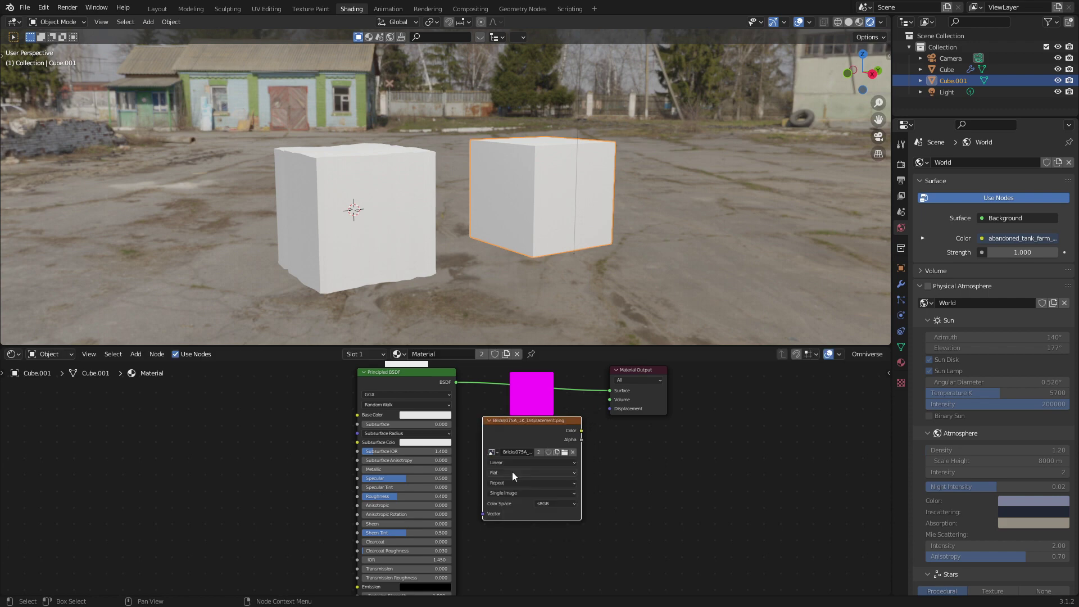
Move the Material Output node right and add a Displacement node
left_click_drag(637, 371, 714, 365)
key("shift+a")
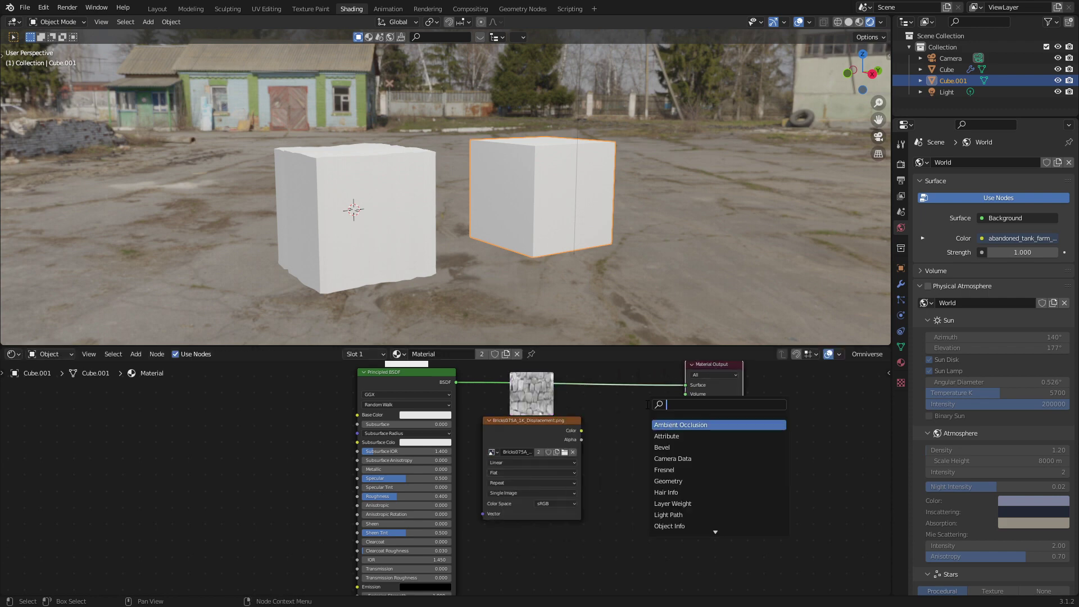
type("displacement")
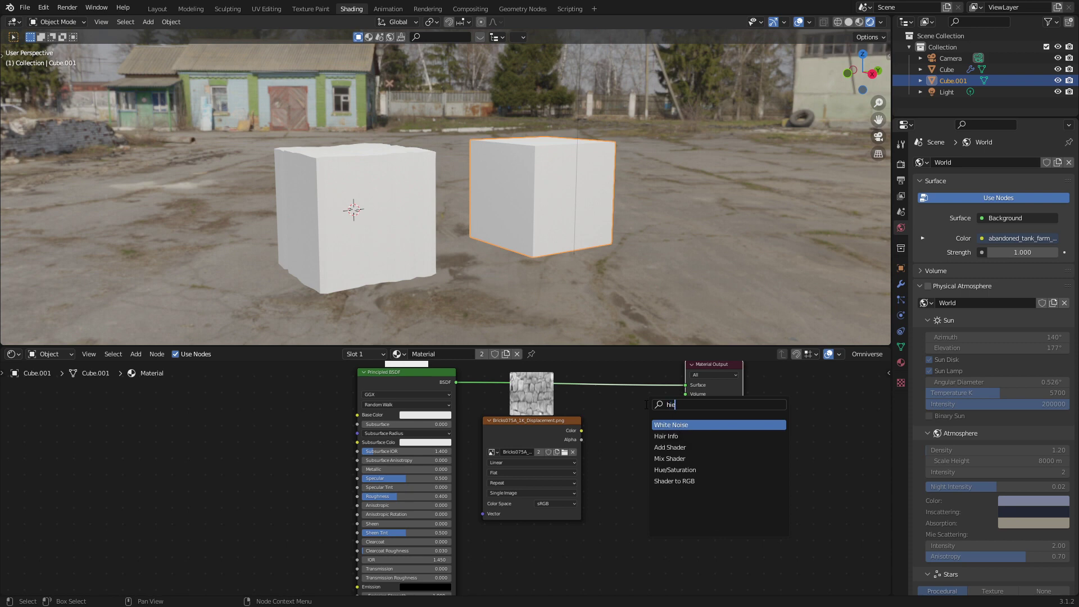
key("Return")
Wire Displacement into Material Output Displacement and the brick image Color into Displacement Height
left_click(605, 415)
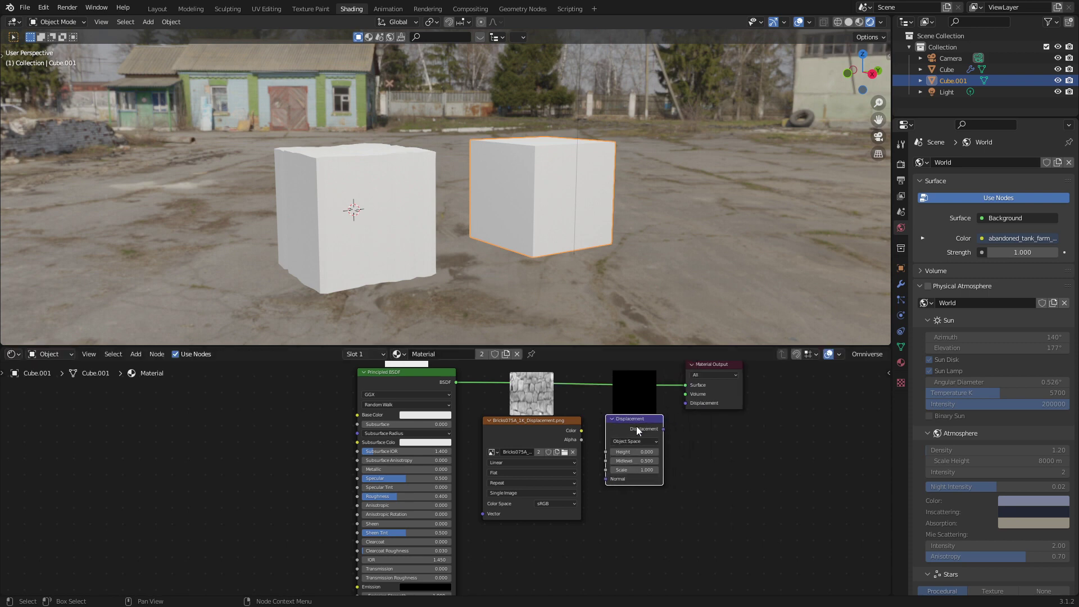
left_click_drag(664, 429, 684, 404)
left_click_drag(582, 432, 606, 452)
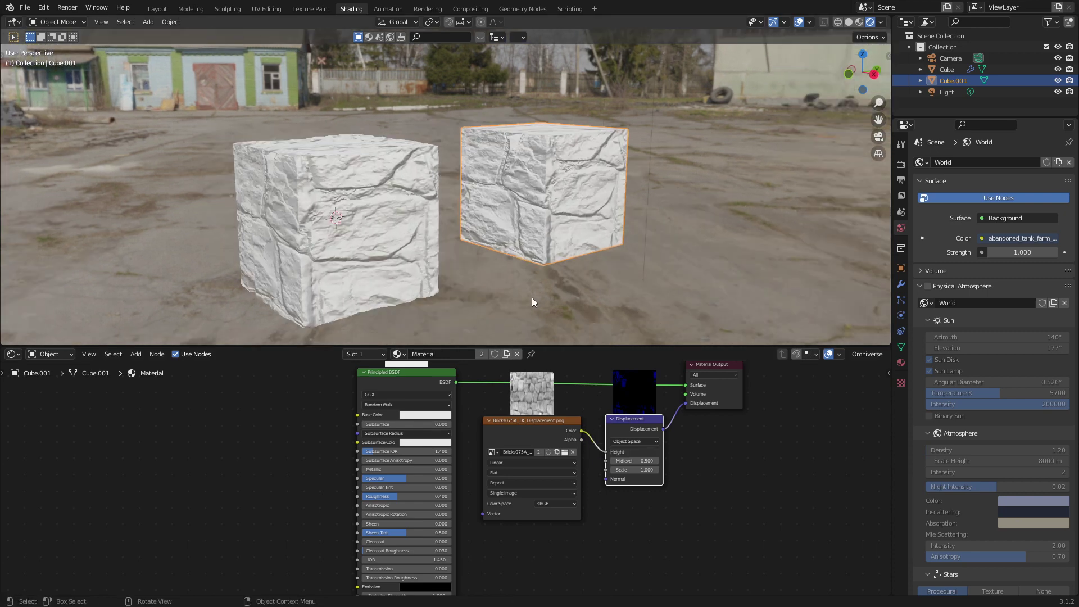
Orbit and zoom around the cubes to inspect the brick relief
middle_click_drag(533, 298, 537, 288)
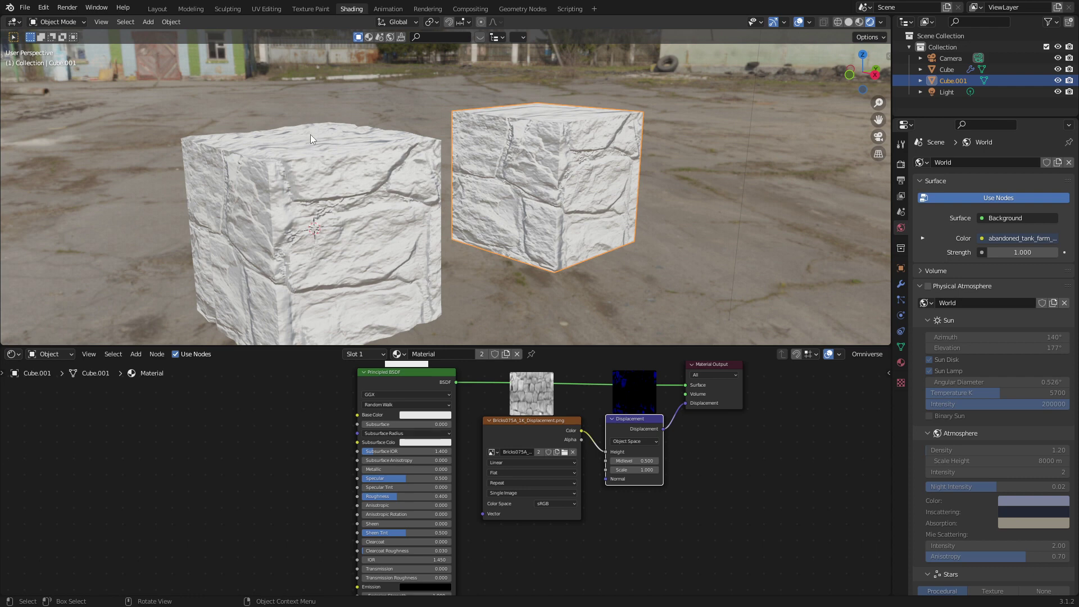
middle_click_drag(339, 191, 425, 197)
scroll(423, 198, "up", 5)
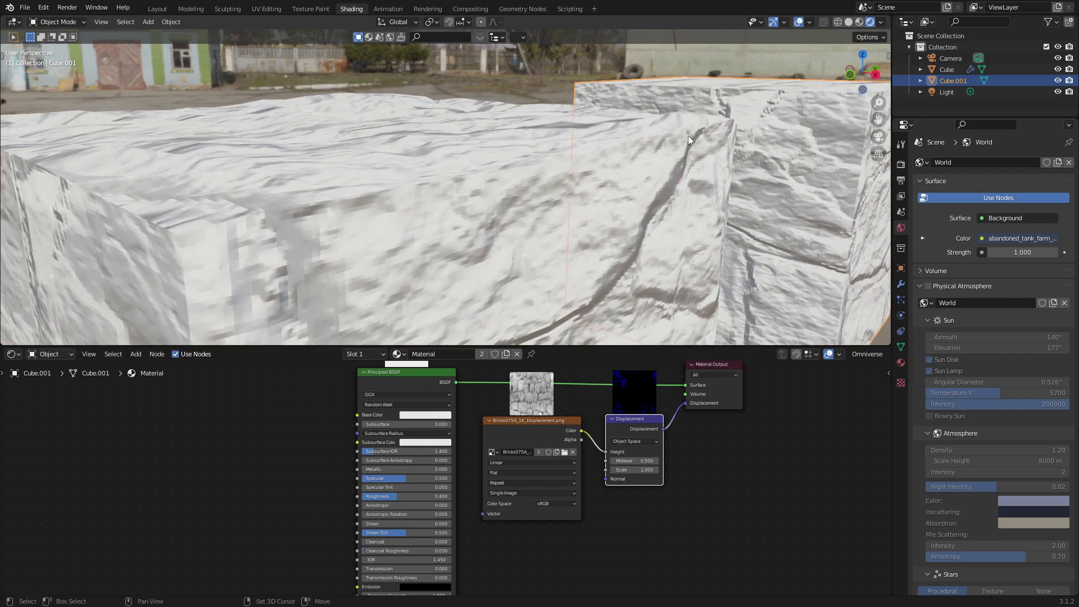
scroll(619, 144, "down", 6)
scroll(417, 197, "up", 3)
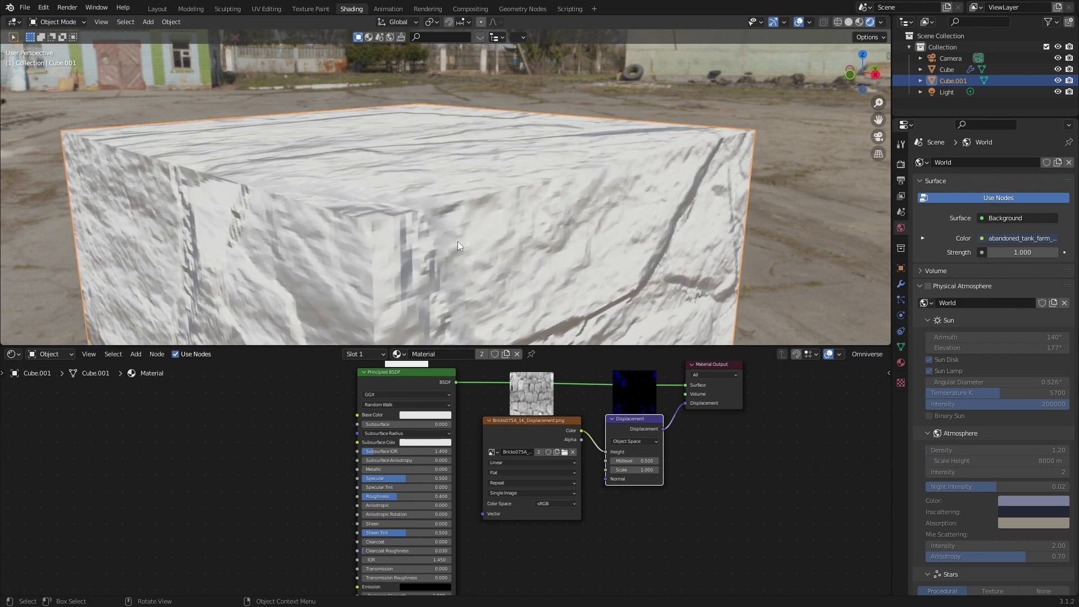
scroll(458, 241, "down", 5)
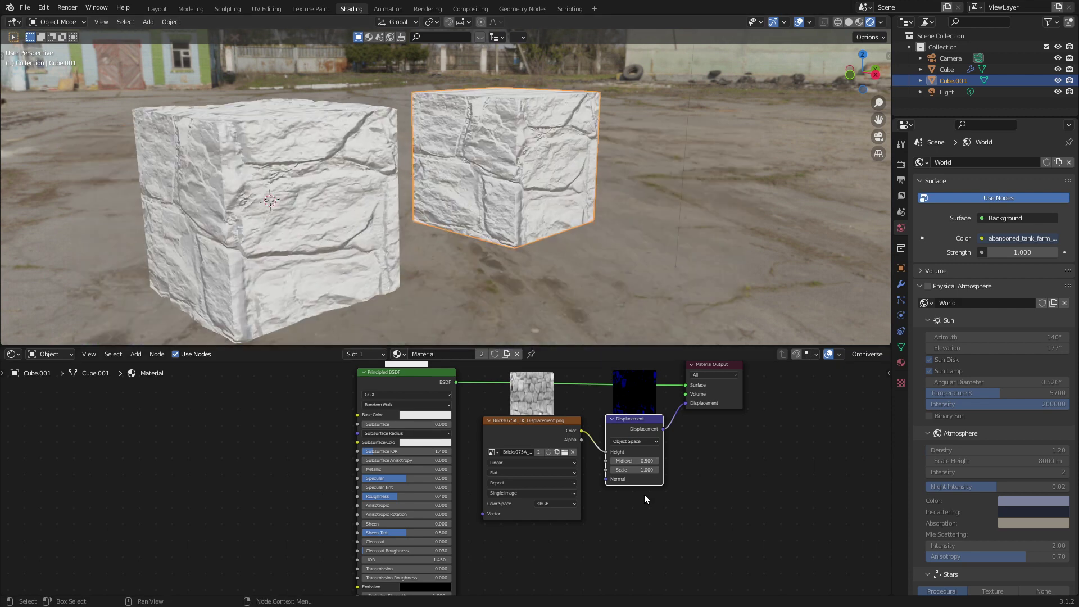
Enter 0.1 as the Displacement node's Scale
left_click(645, 470)
type("0.1")
key("Return")
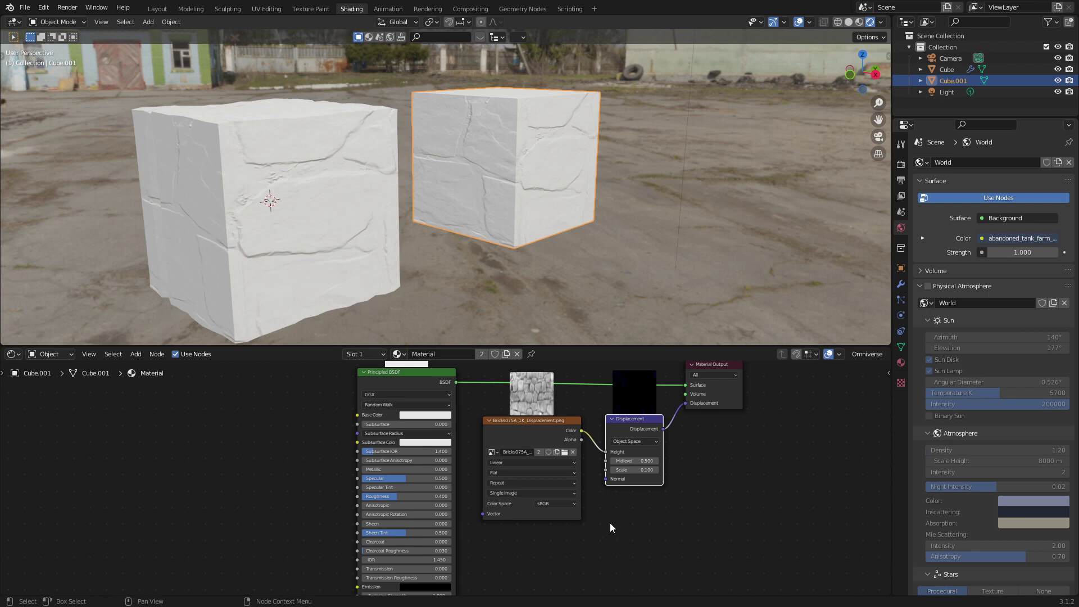
Replace the texture nodes with a Node Wrangler Principled setup built from all five Bricks075A maps
left_click(540, 427, "shift")
key("x")
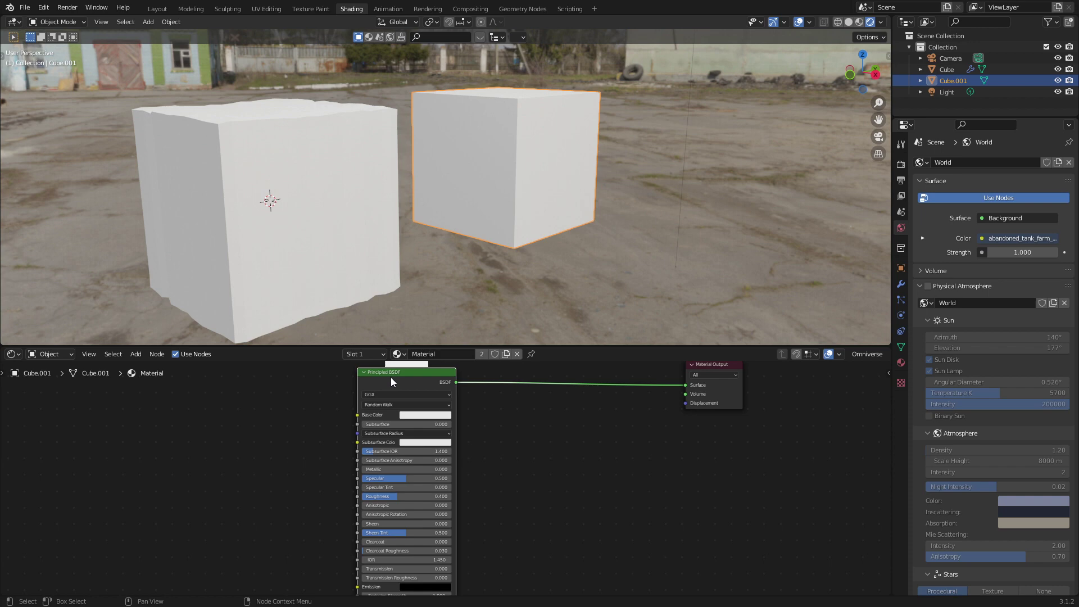
key("ctrl+shift+t")
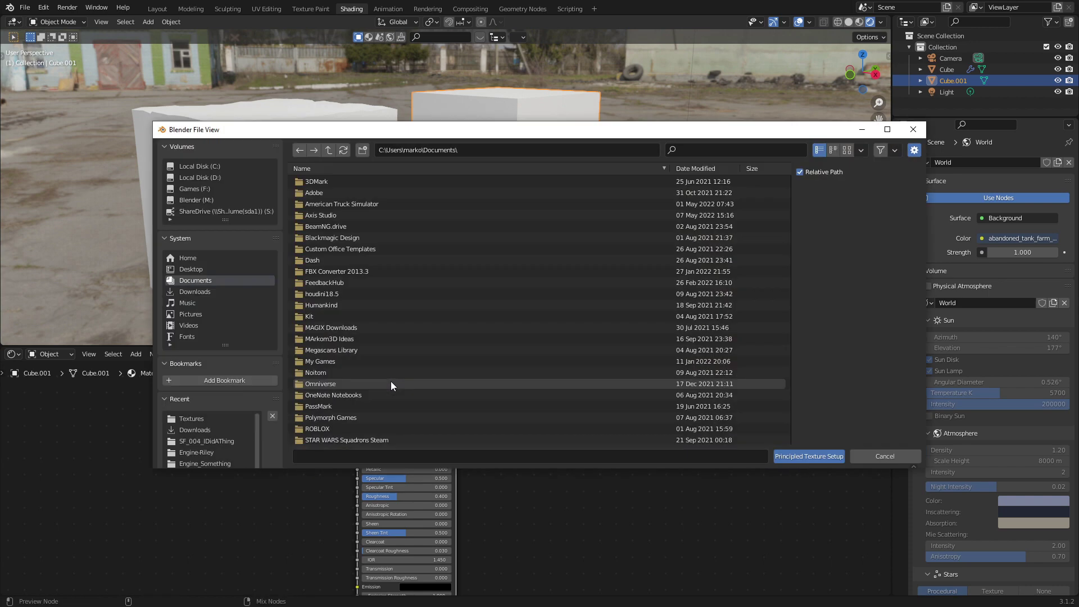
left_click(194, 420)
left_click(415, 181)
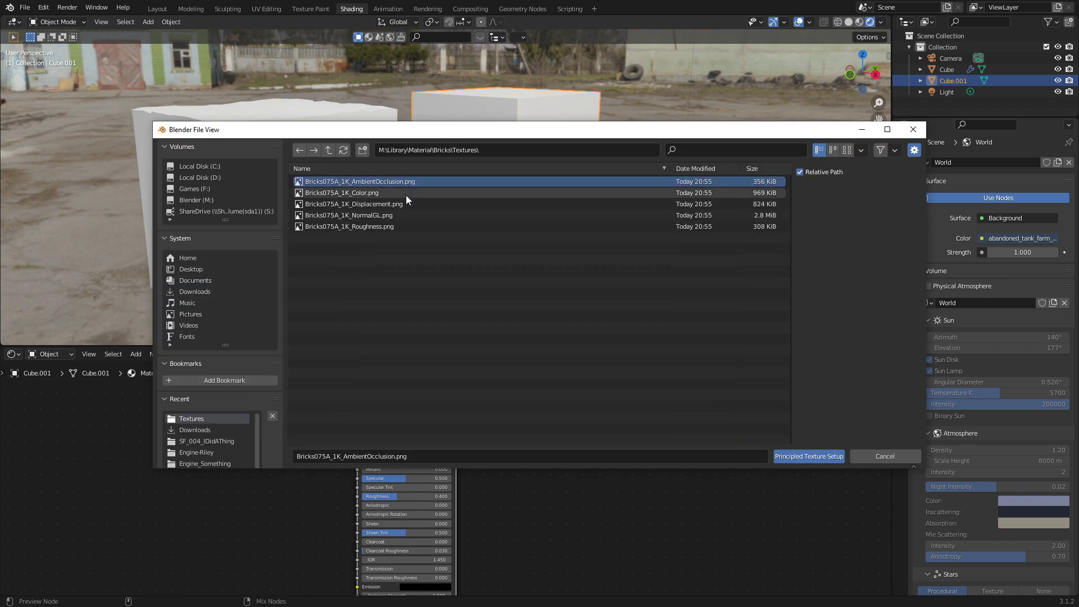
left_click(387, 226, "shift")
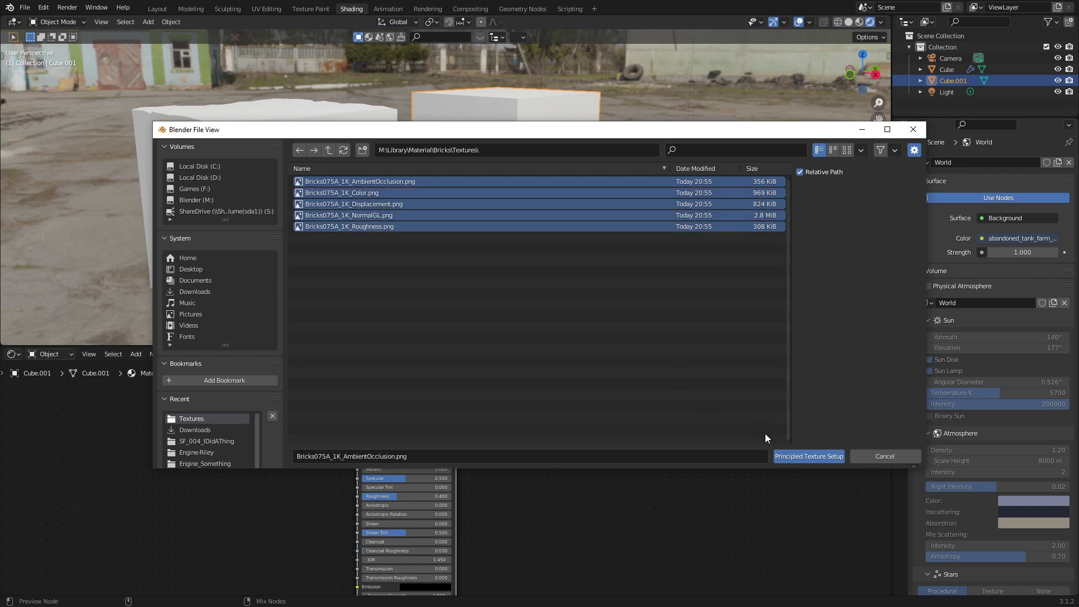
left_click(809, 457)
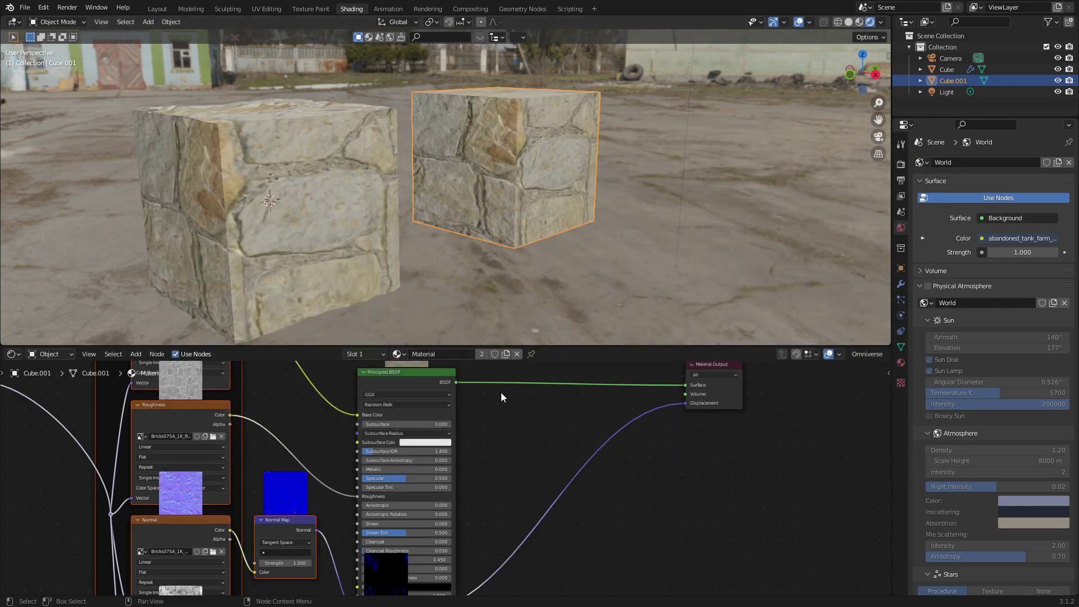
Rearrange the texture nodes and set the Displacement node Scale to 0.1
key("Home")
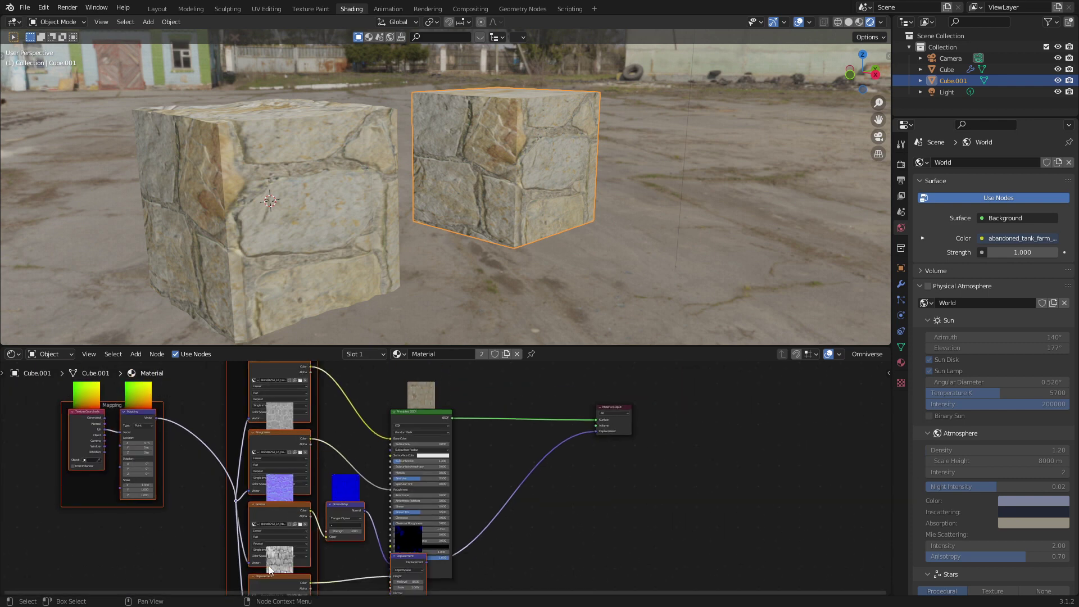
middle_click_drag(487, 436, 486, 391)
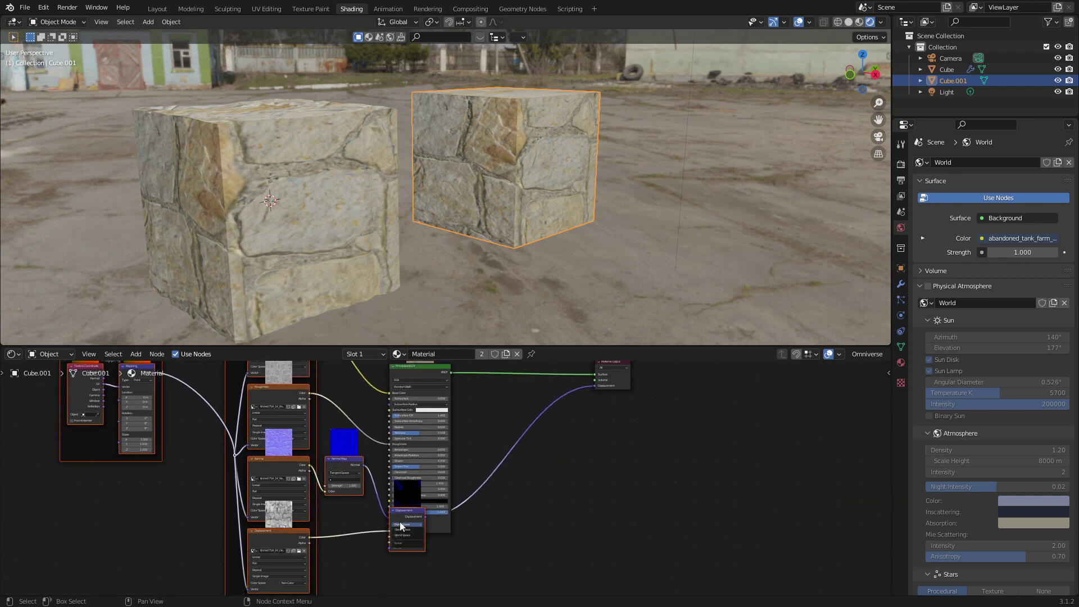
left_click_drag(406, 514, 444, 509)
left_click_drag(470, 546, 535, 550)
scroll(508, 494, "up", 2)
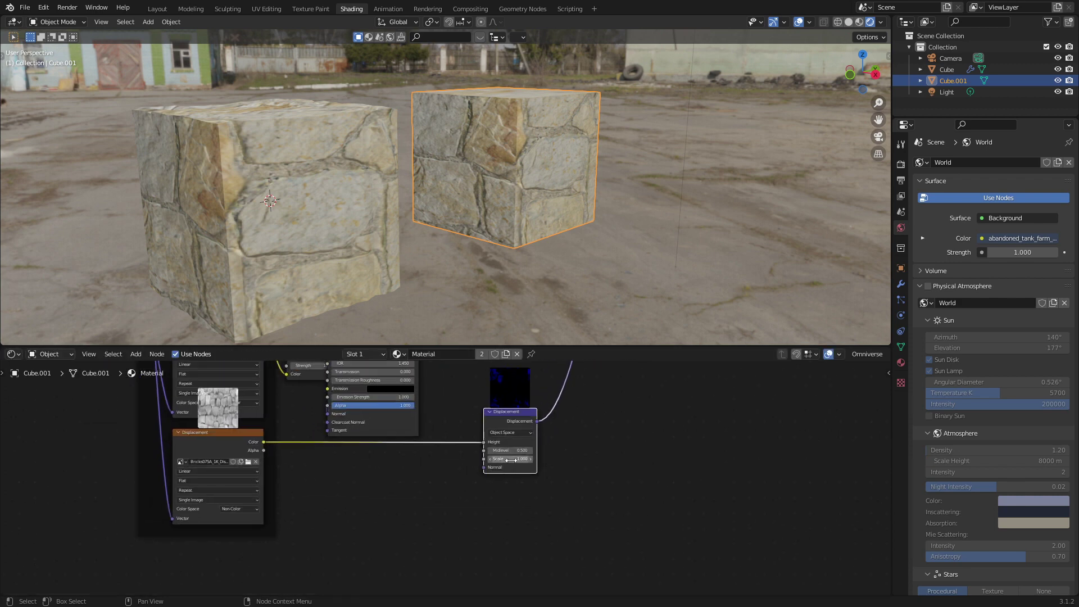
left_click(512, 459)
type("0.1")
key("Return")
Set the Mapping node Scale X, Y and Z to 4
scroll(189, 437, "up", 5, "ctrl")
scroll(189, 438, "up", 2)
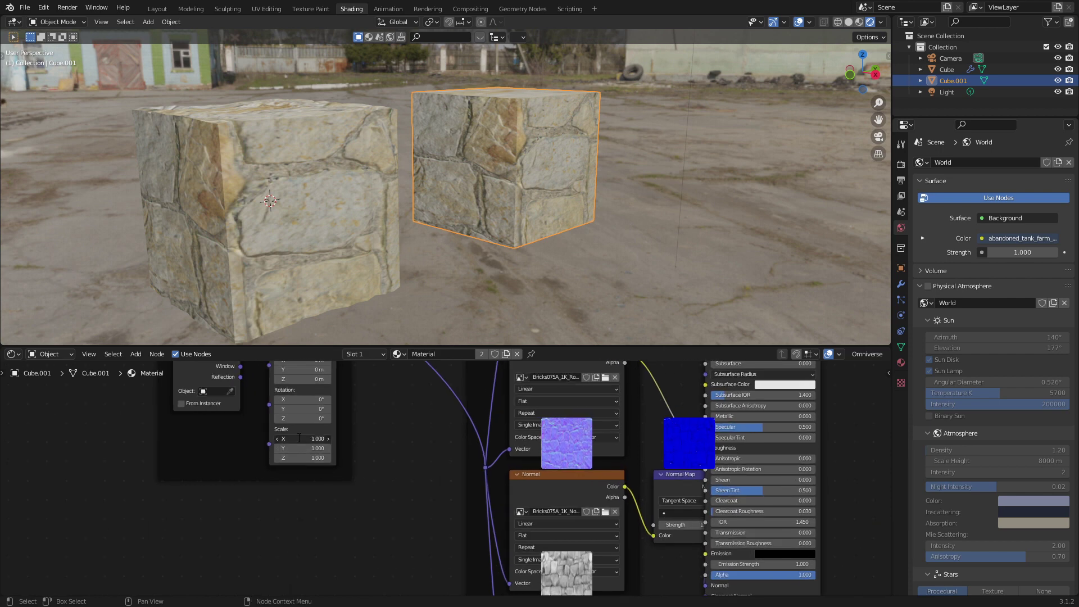
left_click(298, 438)
type("4")
key("Return")
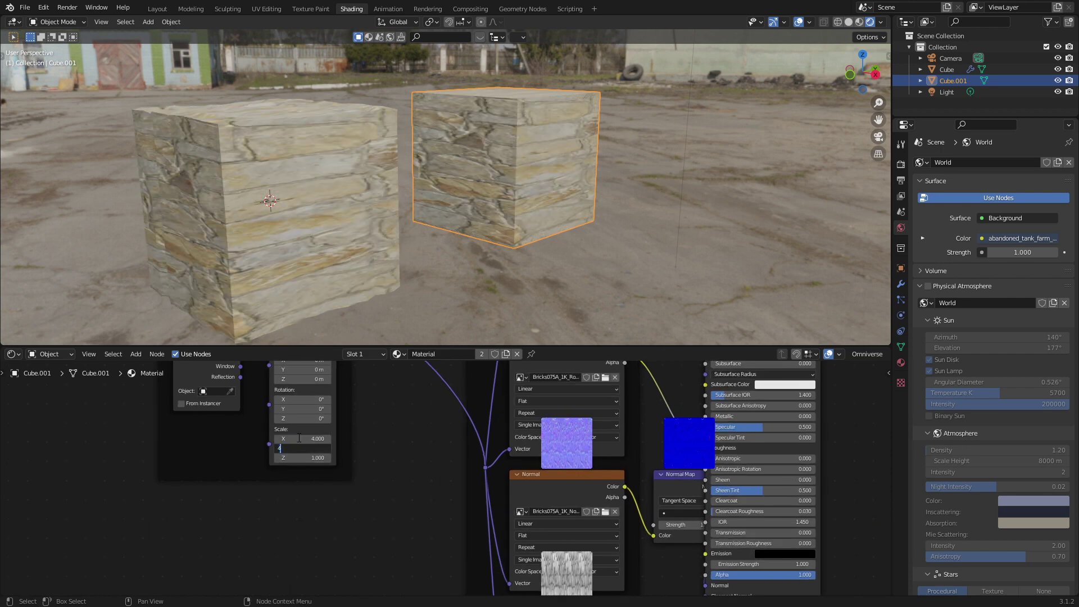
left_click_drag(299, 448, 299, 457)
type("4")
key("Return")
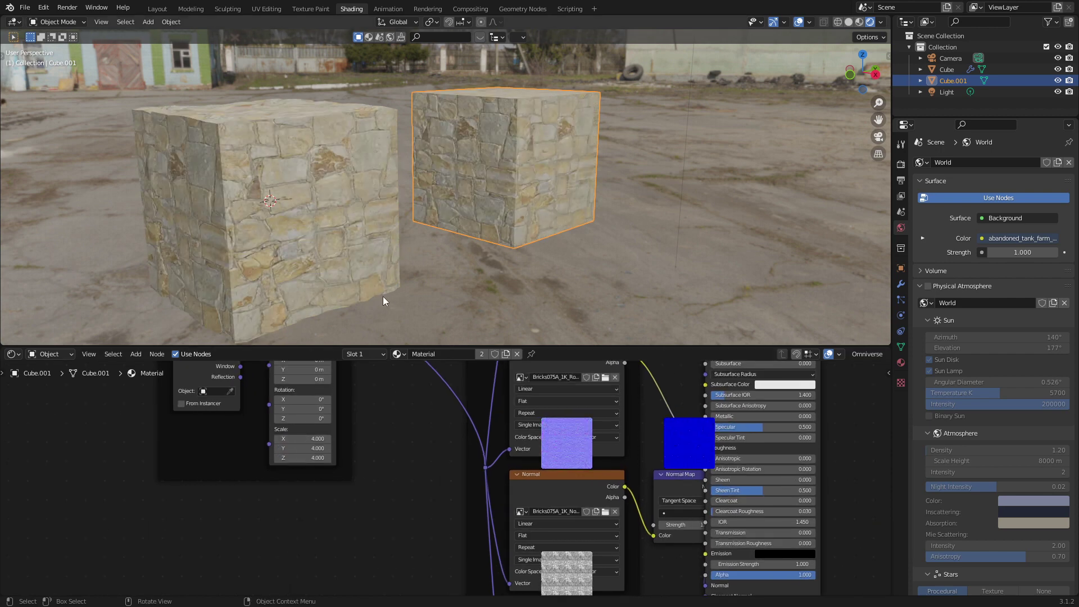
Select the front Cube and set its Displace texture's Mapping Repeat to 4
middle_click_drag(383, 296, 371, 172)
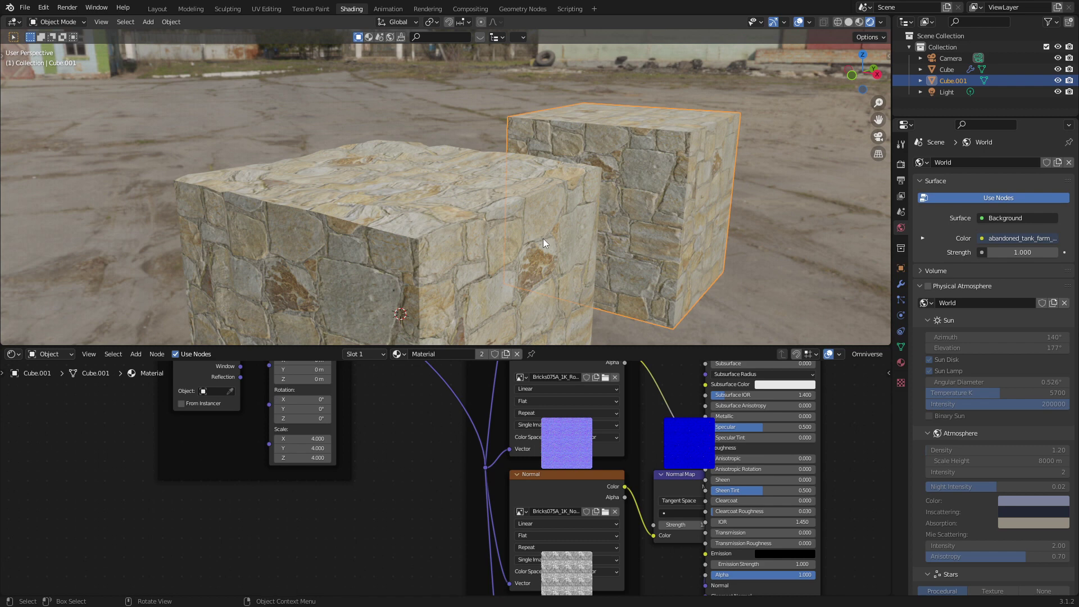
left_click(901, 284)
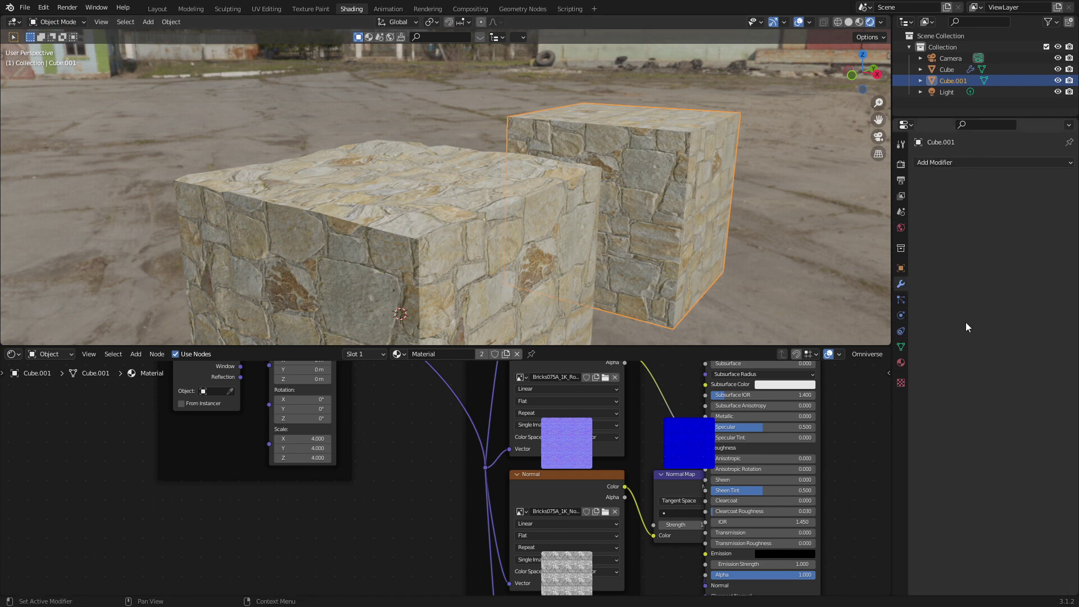
left_click(427, 298)
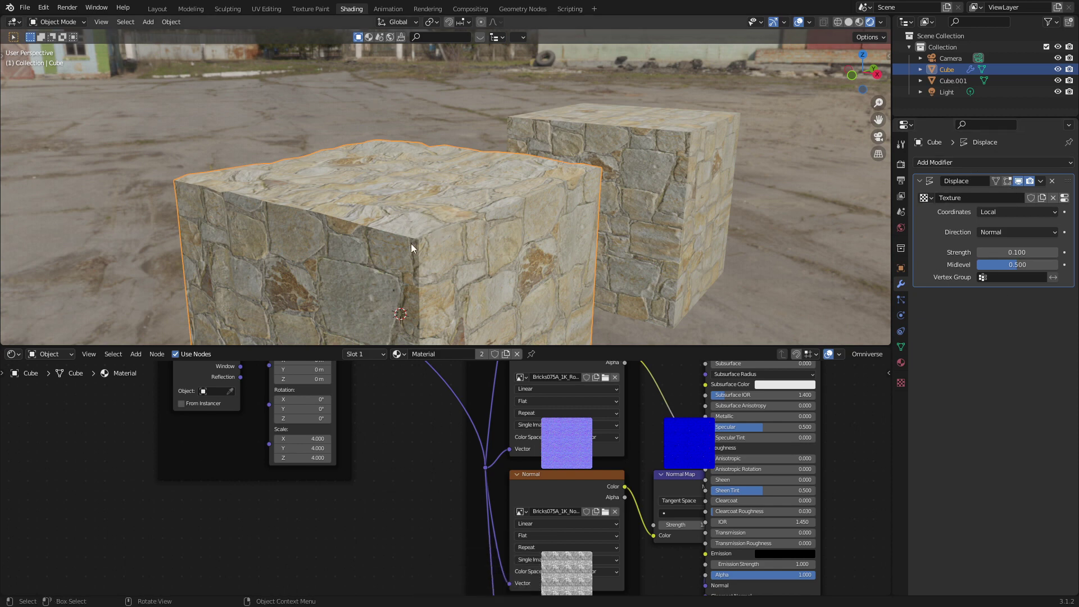
left_click(901, 383)
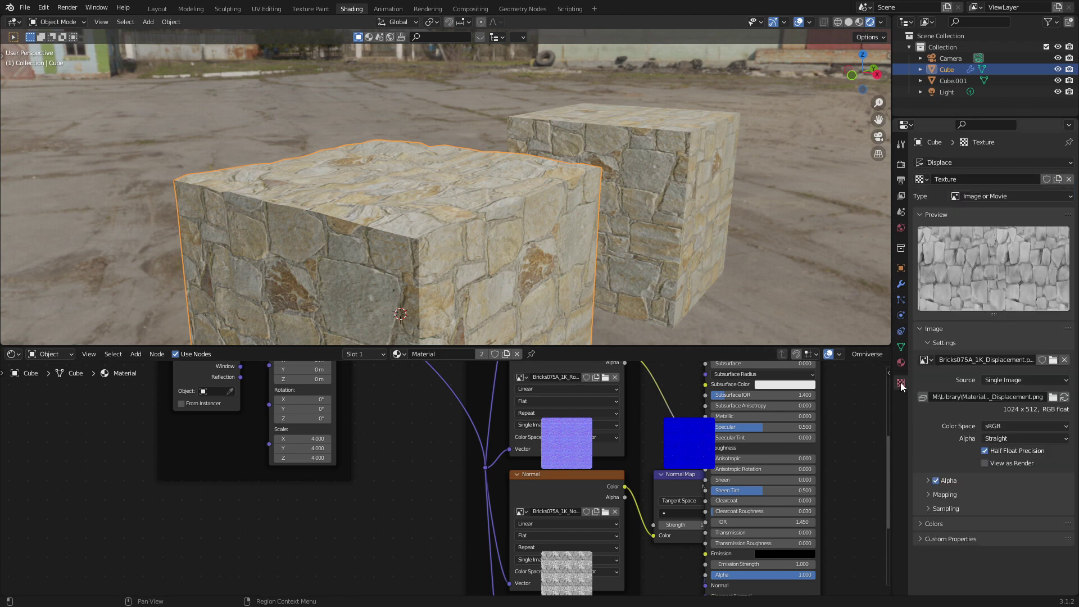
left_click(930, 496)
scroll(933, 492, "down", 2)
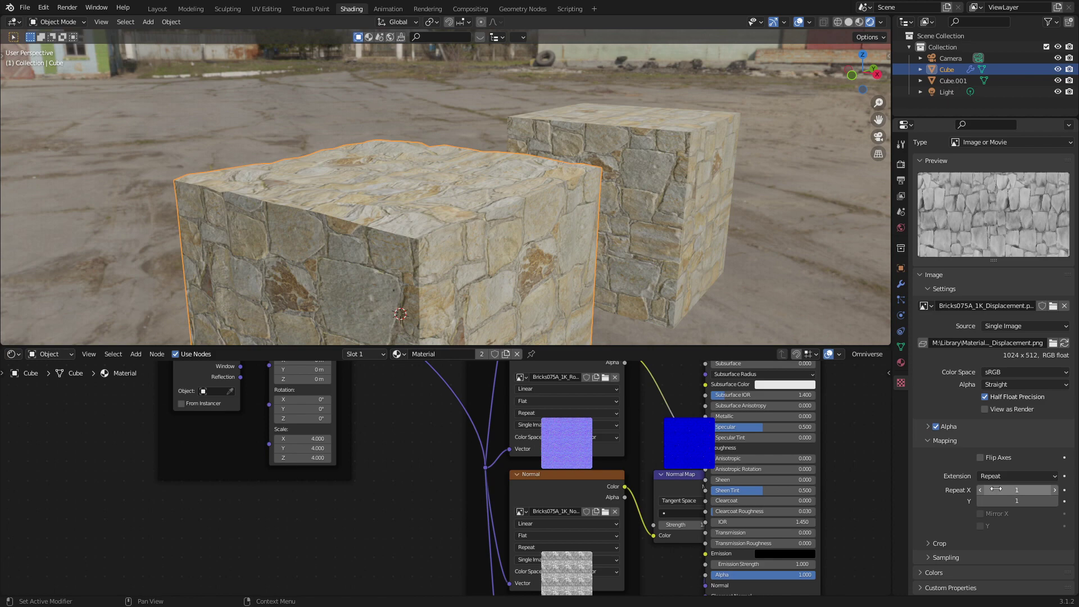
left_click(997, 489)
type("4")
key("Return")
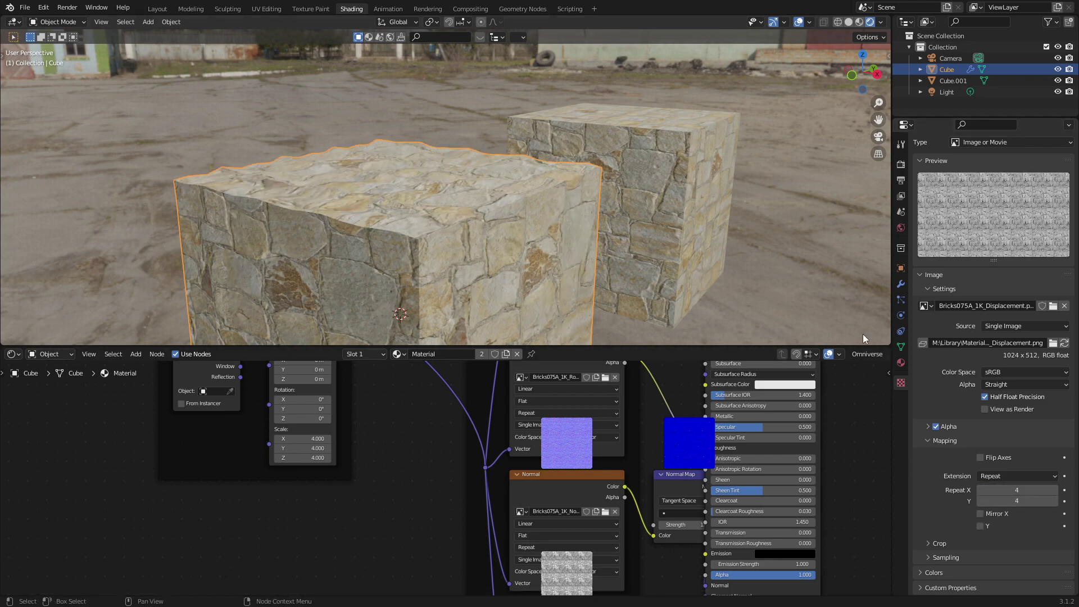
middle_click_drag(646, 214, 517, 220)
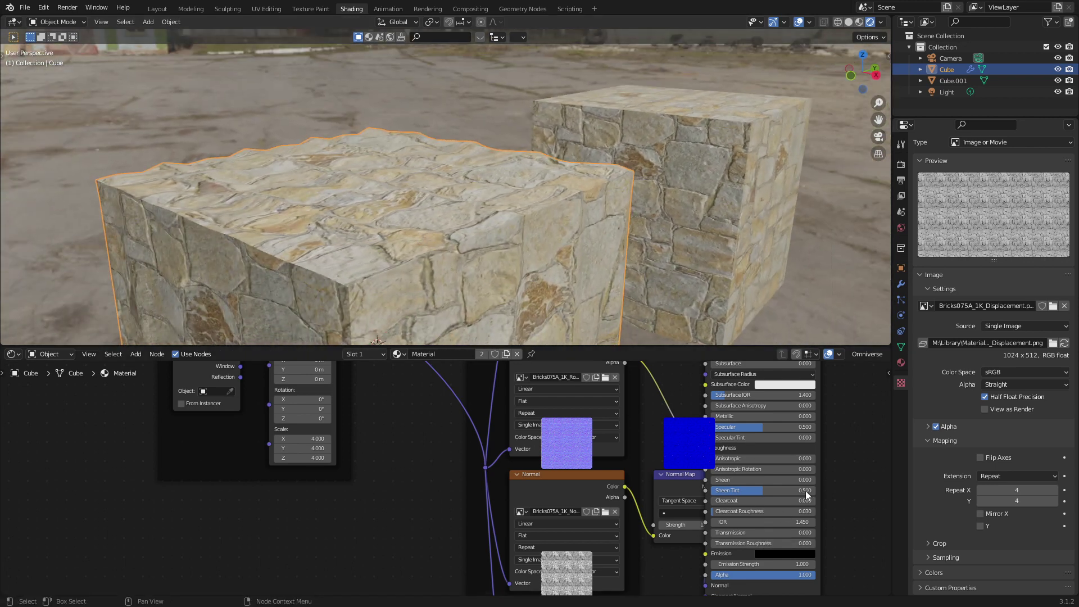
Change the front cube's Displace modifier Strength to 0.01
left_click(900, 284)
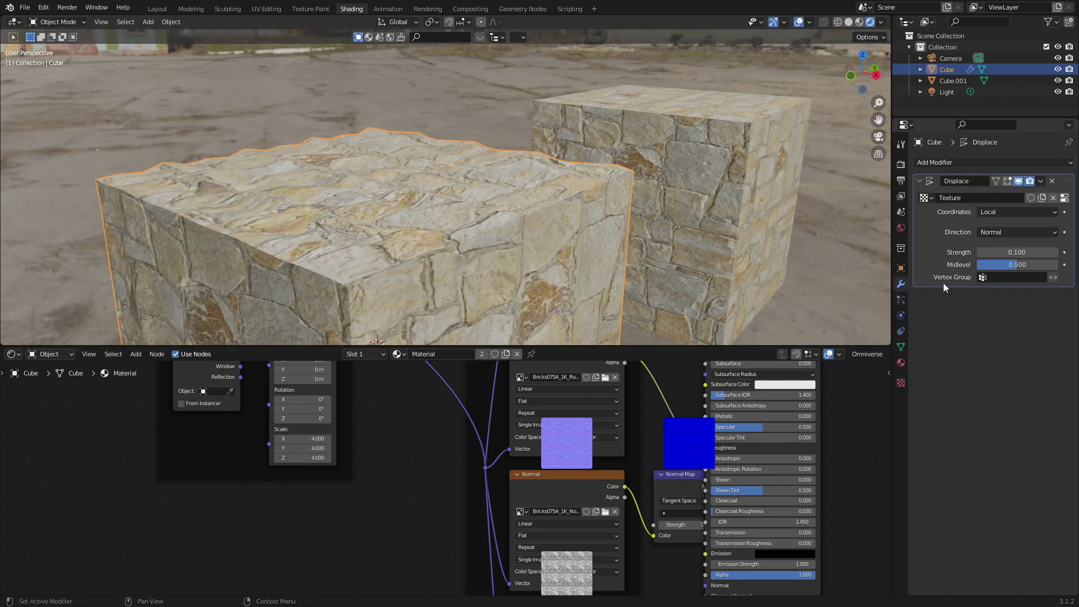
double_click(1020, 253)
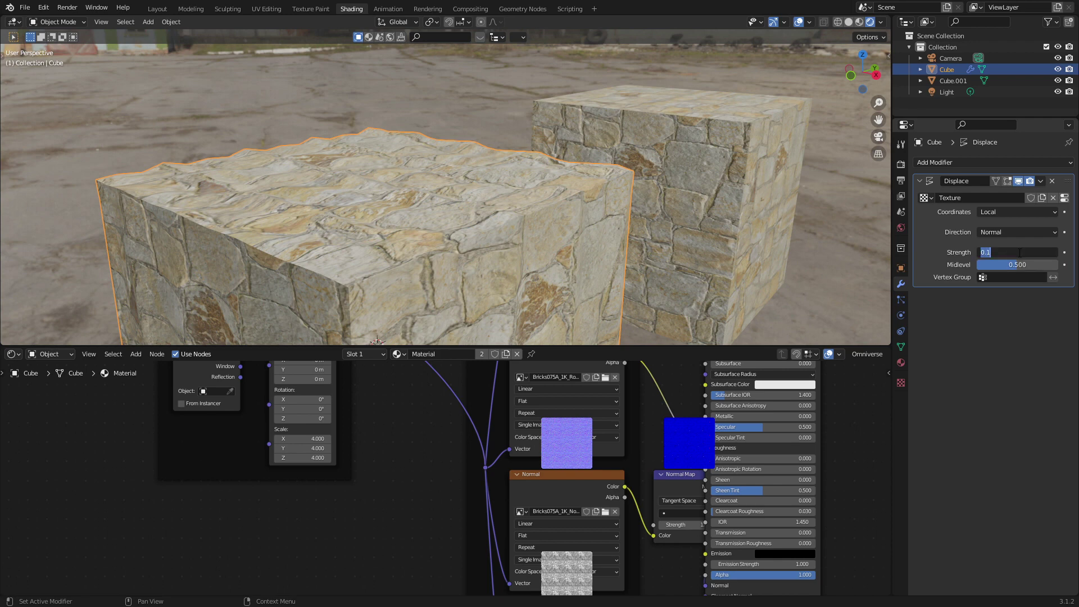
type("3.0")
key("BackSpace")
key("BackSpace")
key("BackSpace")
type("0.4")
key("Return")
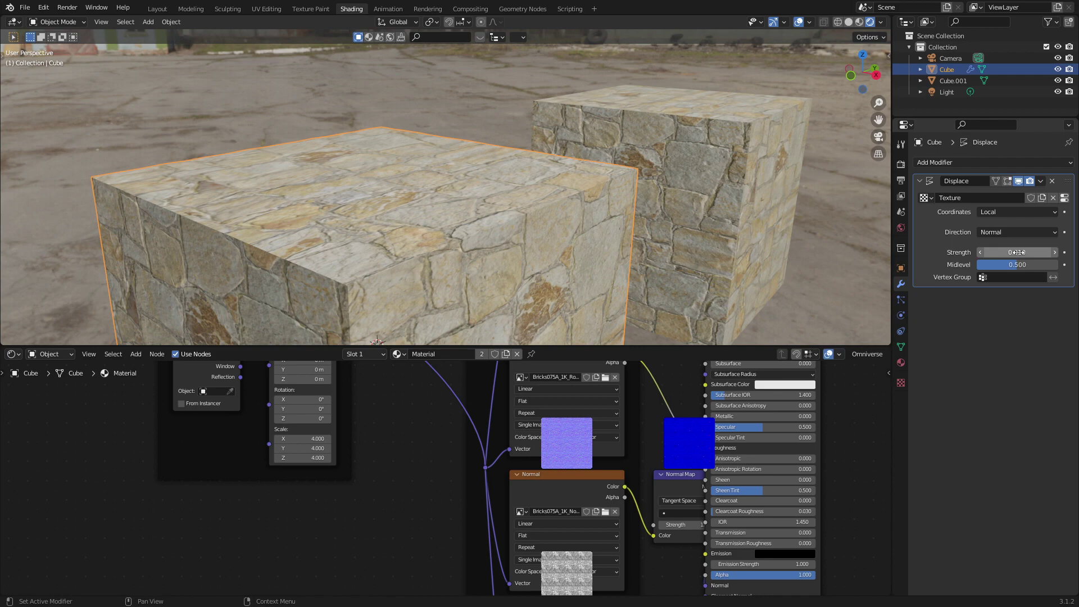
middle_click_drag(846, 261, 730, 261)
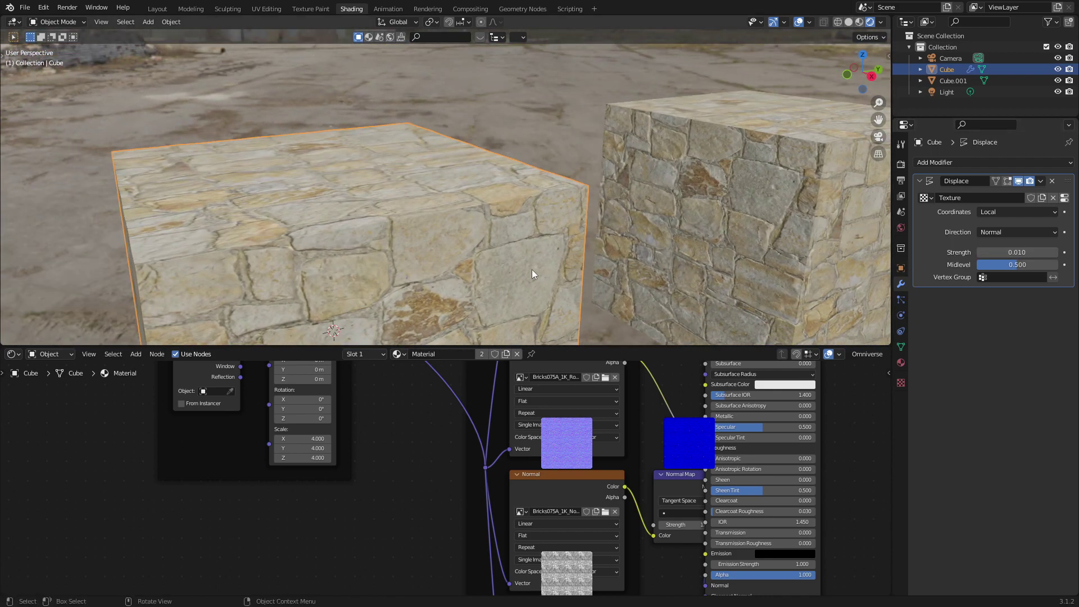
Look through the scene camera and move it closer to the cubes along Z
left_click(901, 164)
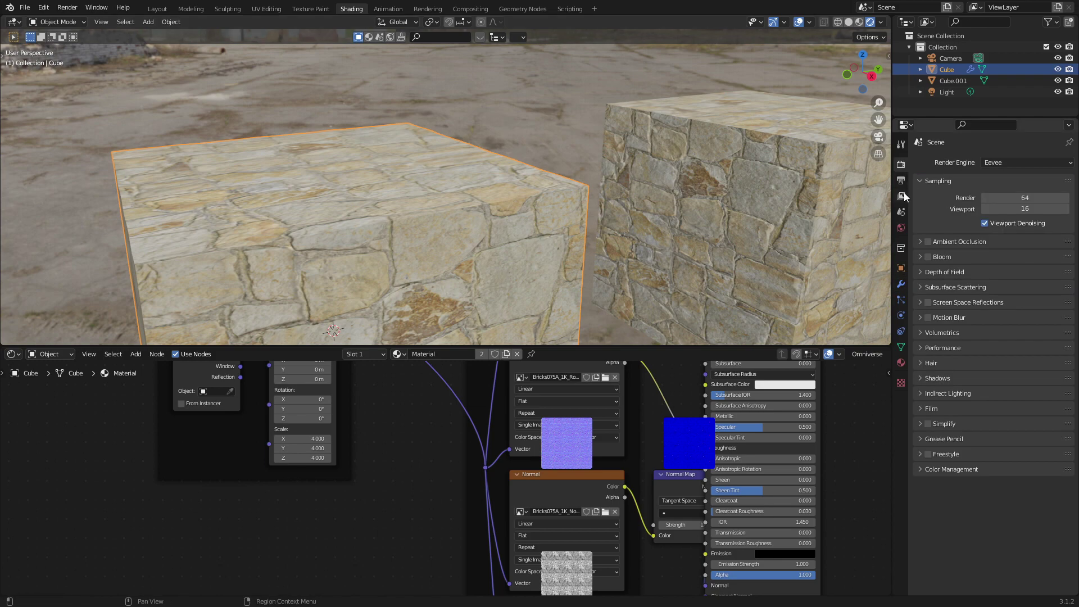
key("KP_0")
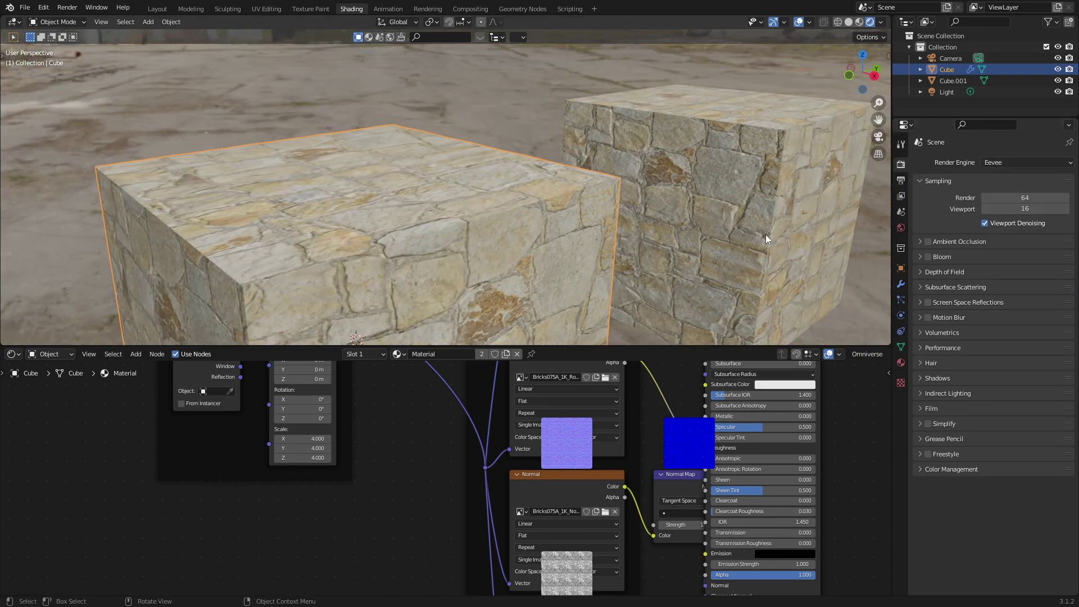
left_click(645, 317)
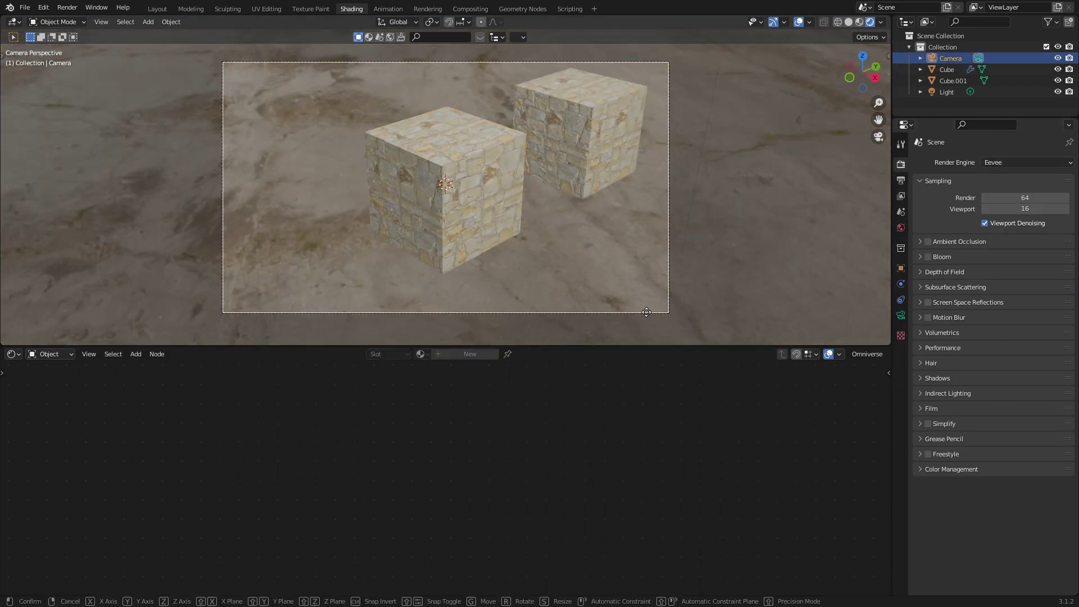
key("g")
left_click(650, 322)
key("g")
key("z")
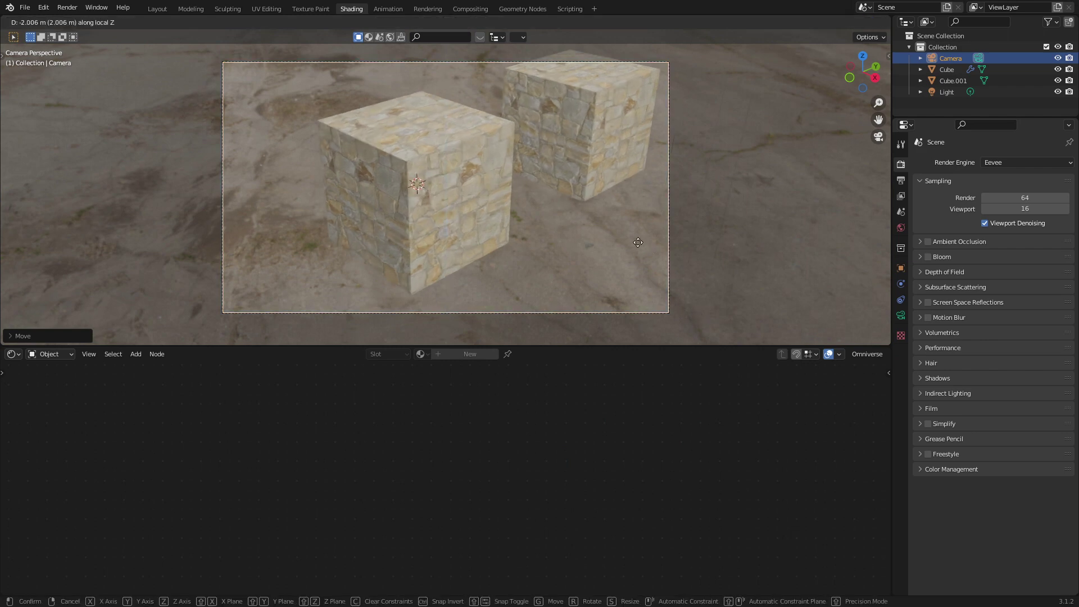
left_click(595, 311)
Tilt the camera around the X axis and render the framed view with F12
key("r")
key("x")
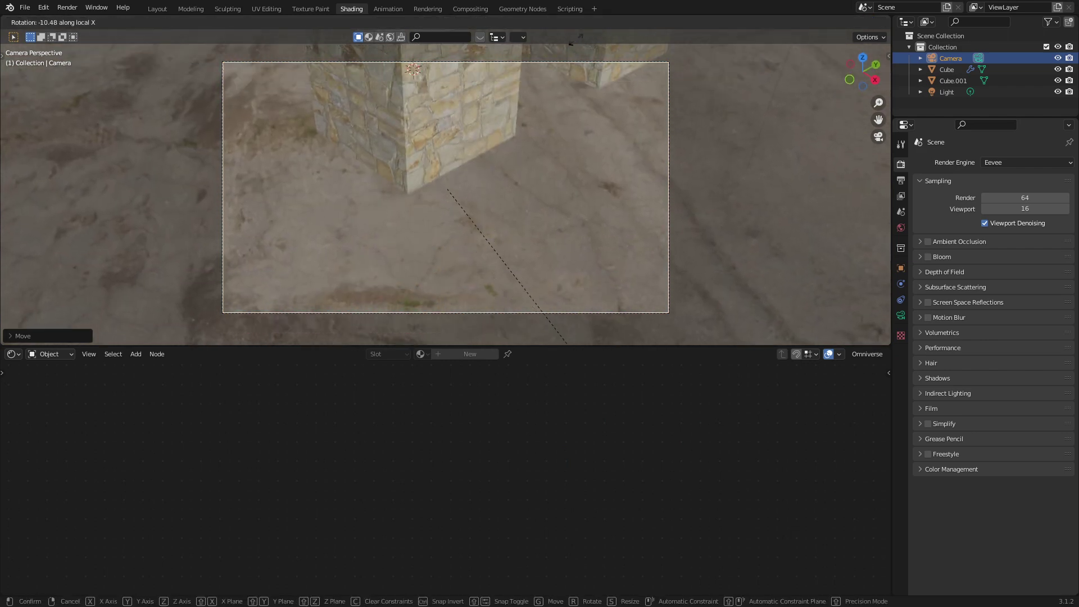
left_click(598, 285)
key("F12")
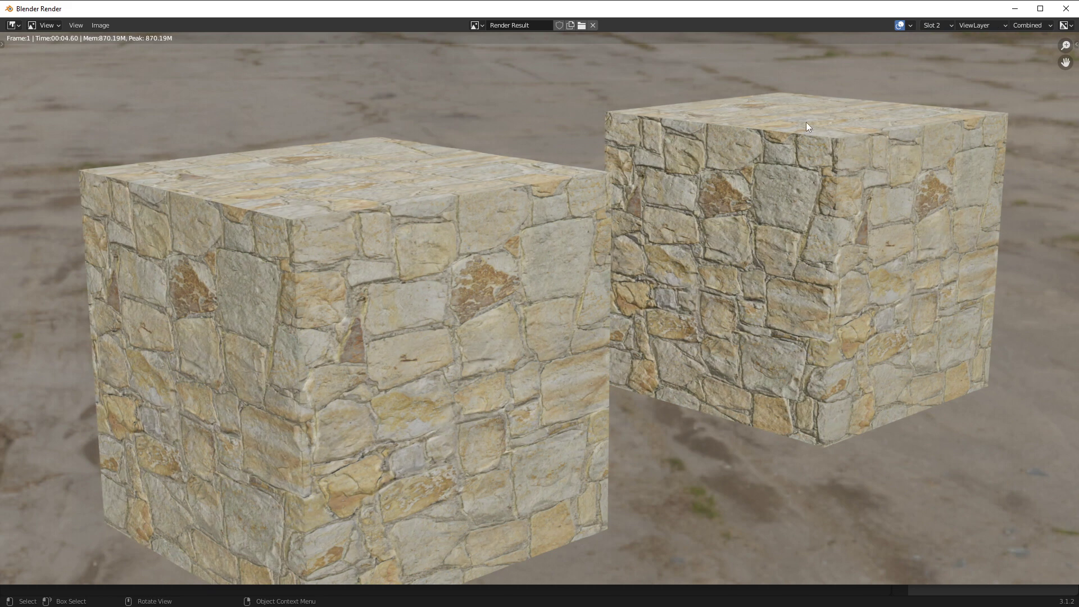
Compare render slots 1 and 2, close the render window, and orbit the stone-brick cubes
key("j")
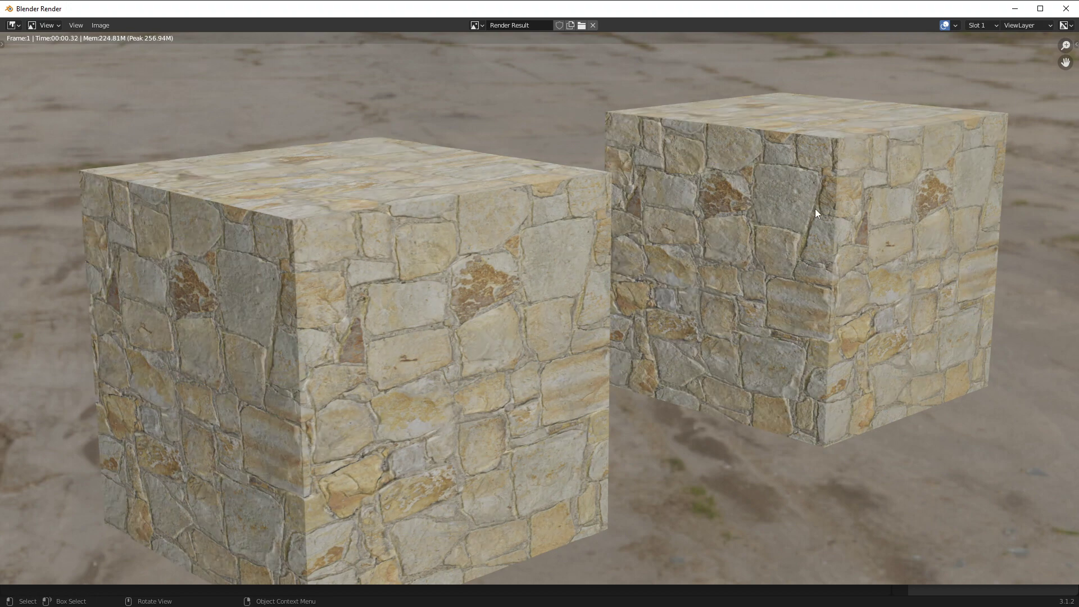
key("j")
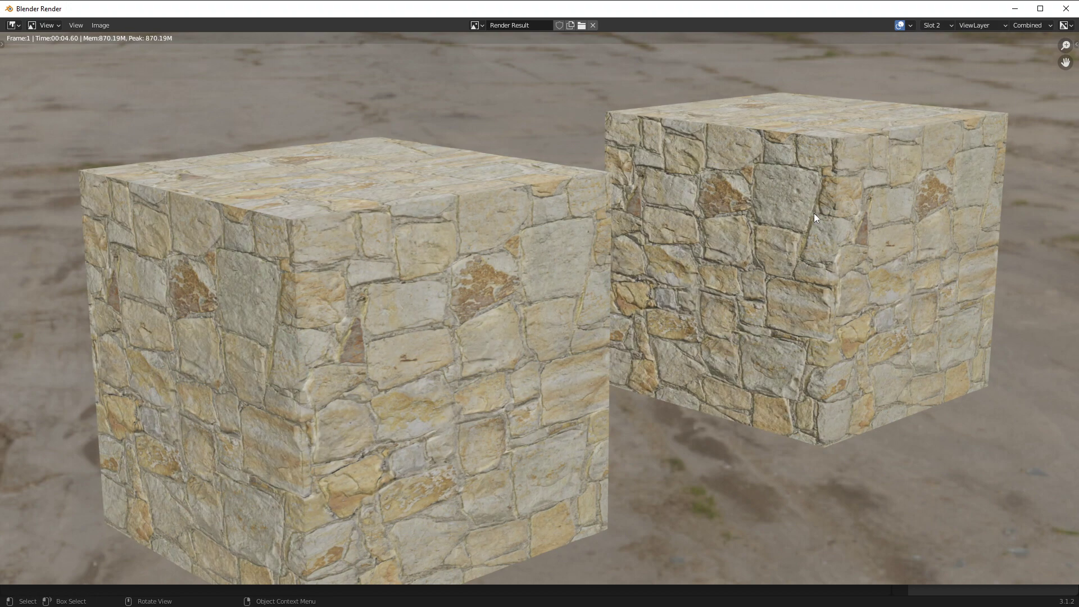
key("Escape")
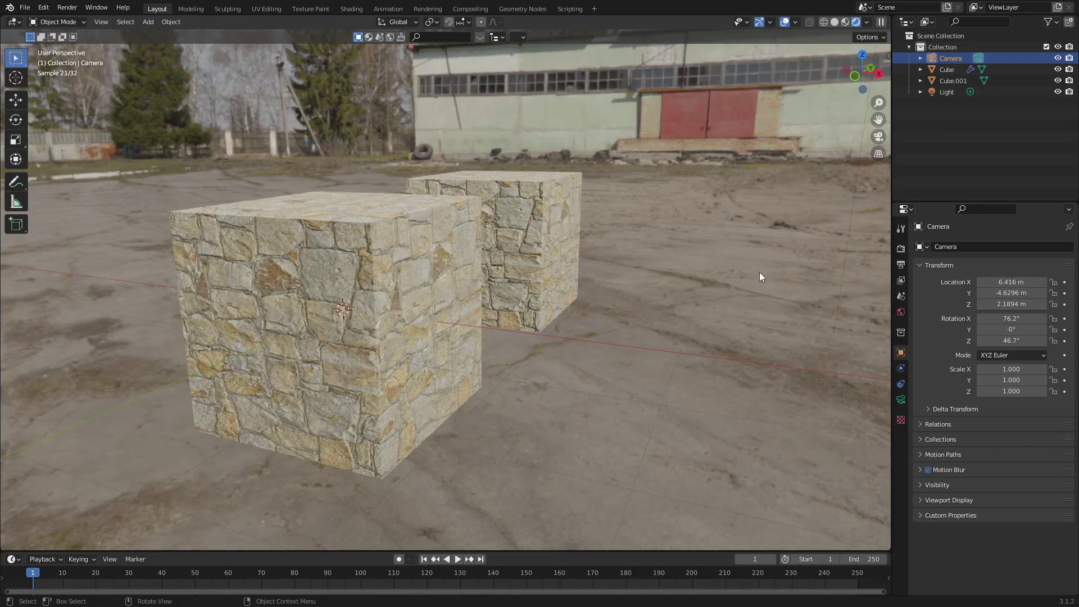
middle_click_drag(751, 272, 542, 275)
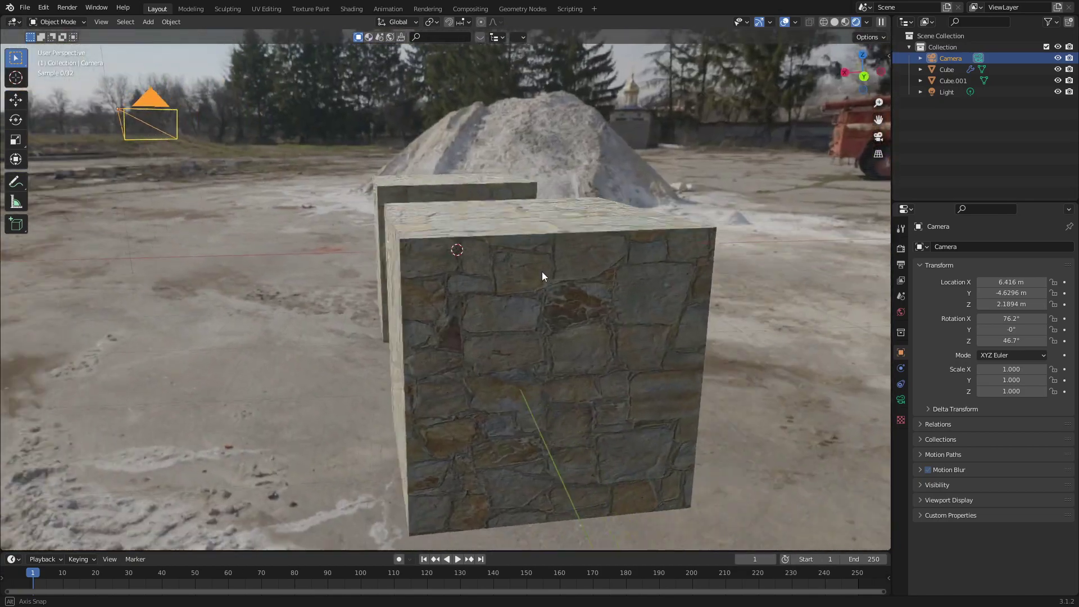